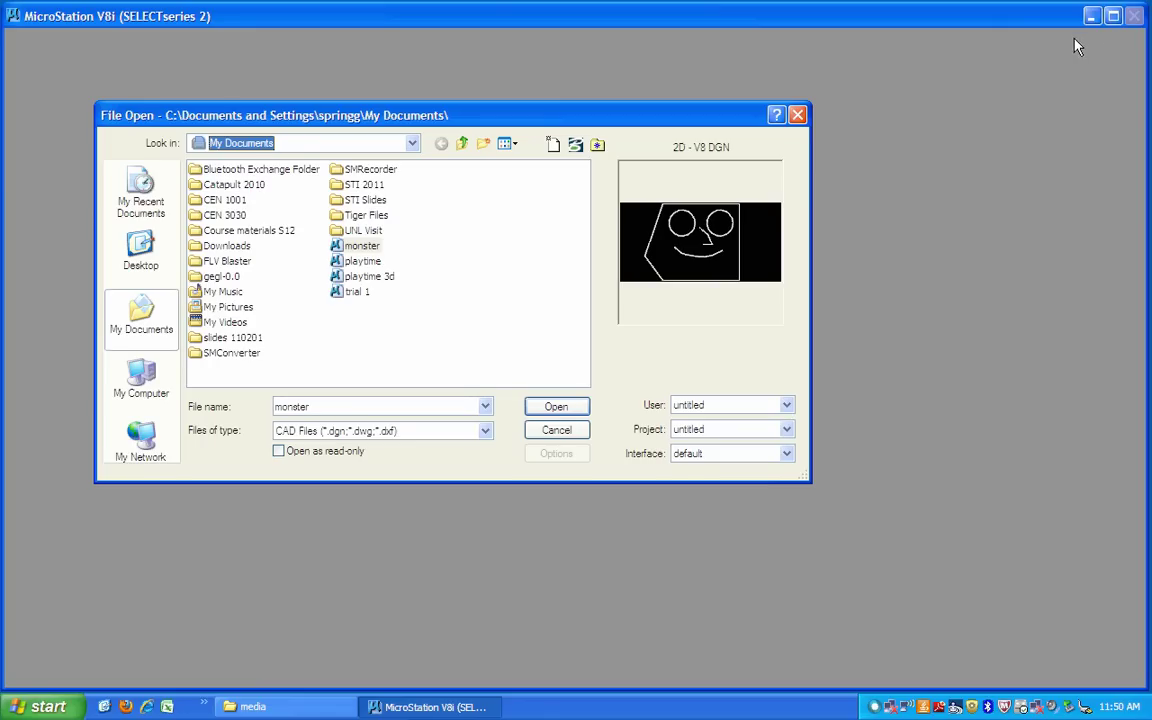
Step: Minimize MicroStation to view the desktop, then restore it and reactivate the File Open dialog
left_click(1091, 16)
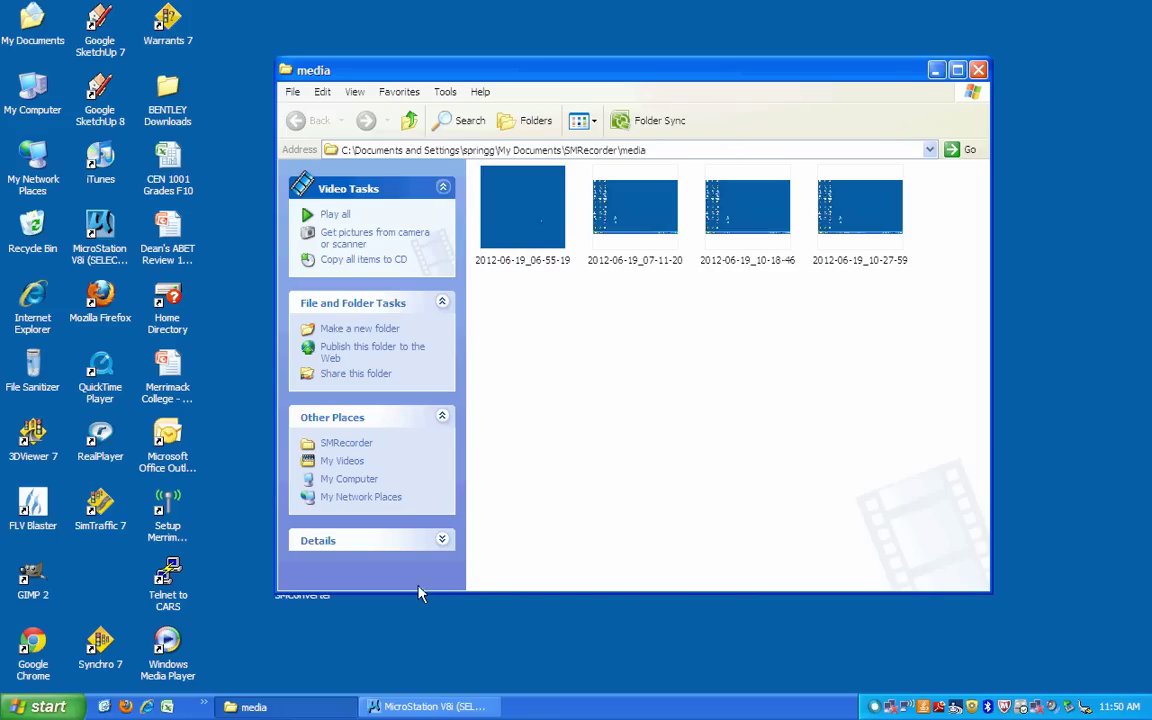
left_click(443, 712)
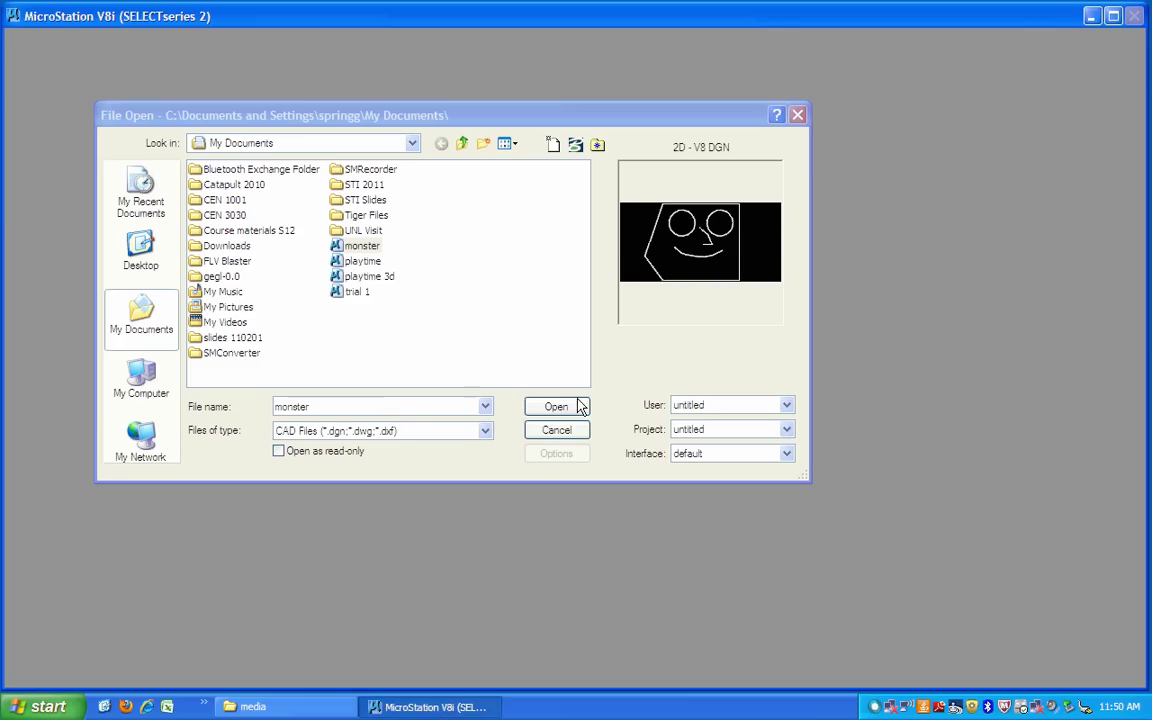
left_click(392, 120)
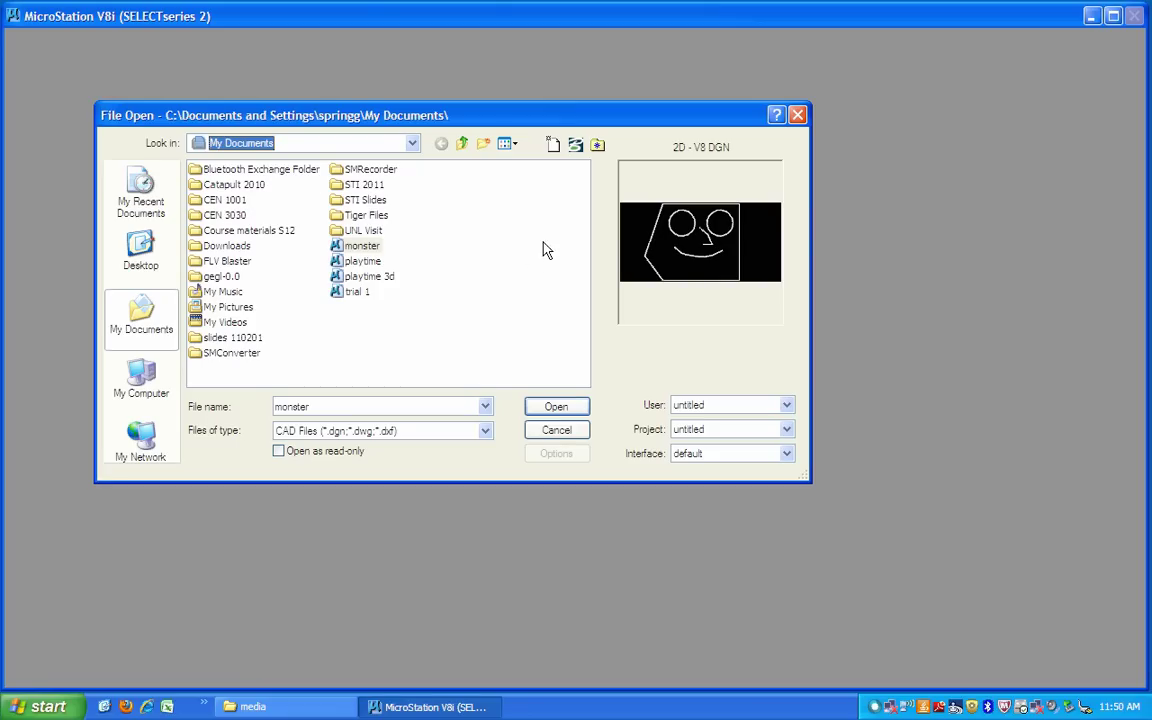
Step: Start a new 2D design file named 'demo 1' in My Documents, seeded from seed2d.dgn
left_click(554, 147)
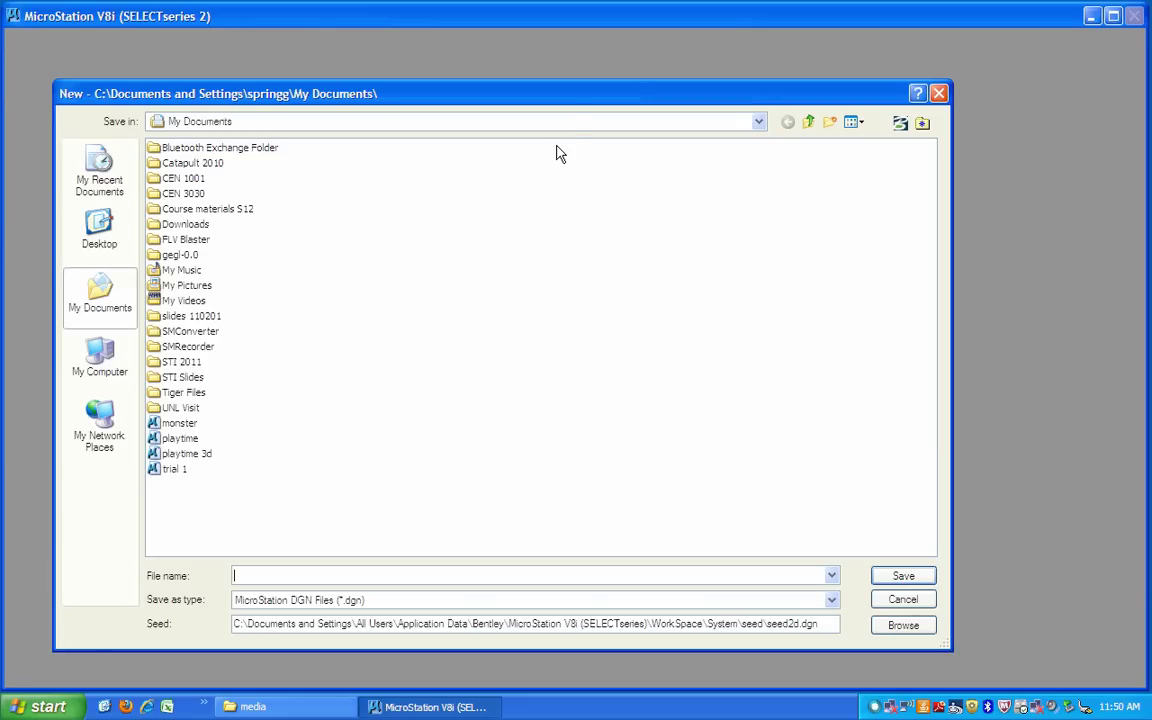
left_click_drag(575, 104, 575, 74)
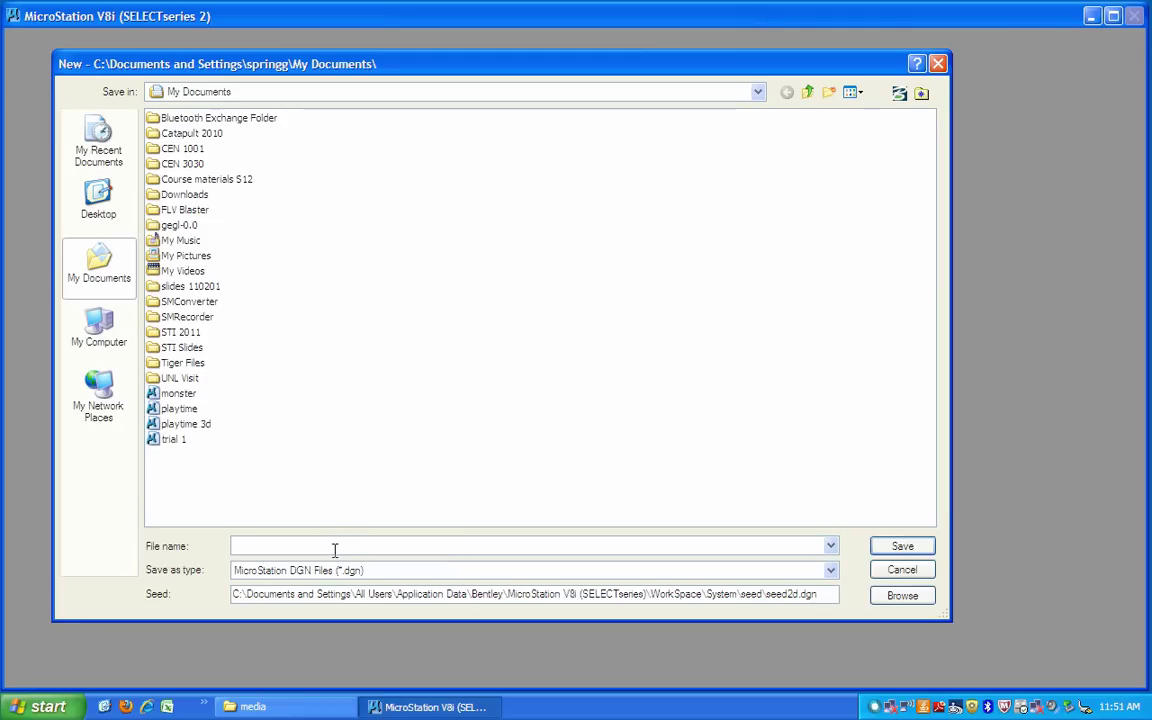
type("demo 1")
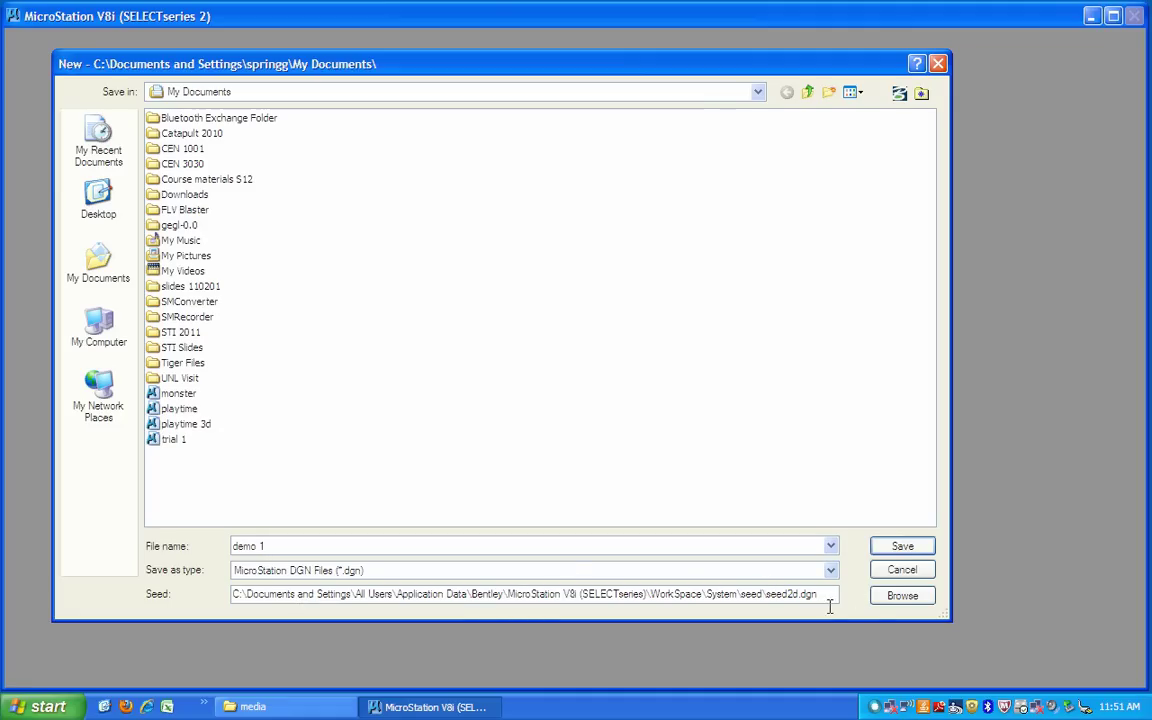
Step: Save the new file demo 1.dgn and open it to an empty View 1
left_click(910, 550)
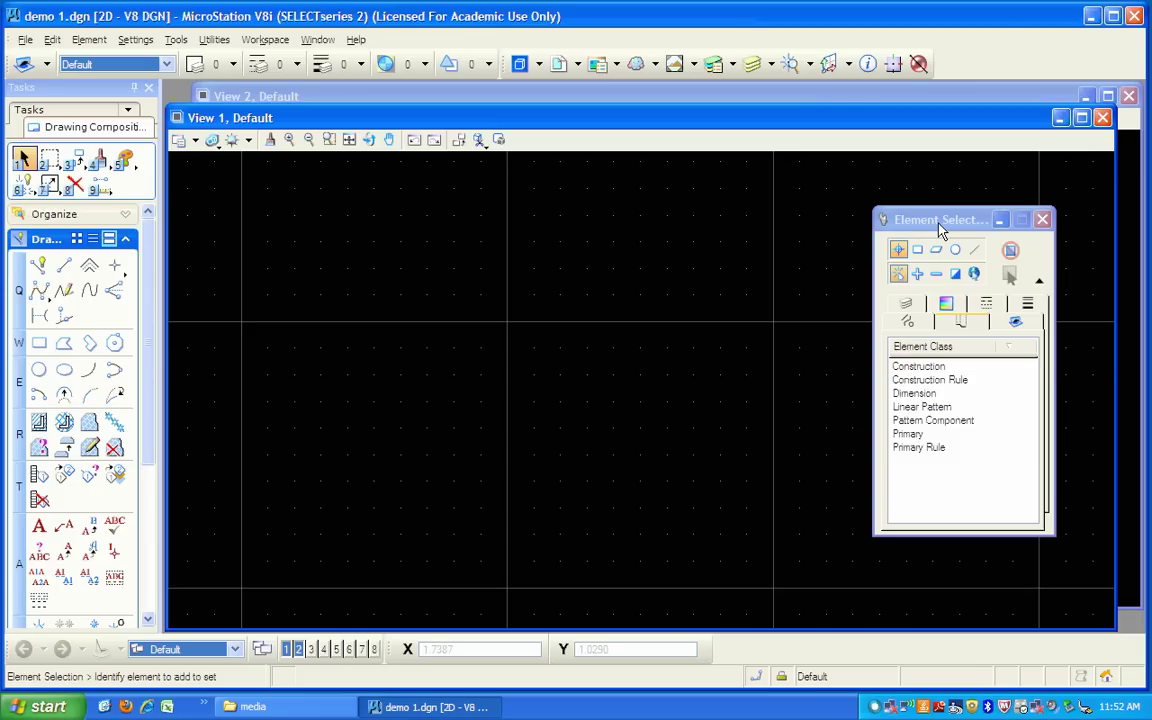
Step: Move the Element Selection dialog to the right and glance at the Edit menu without choosing anything
left_click_drag(942, 222, 991, 207)
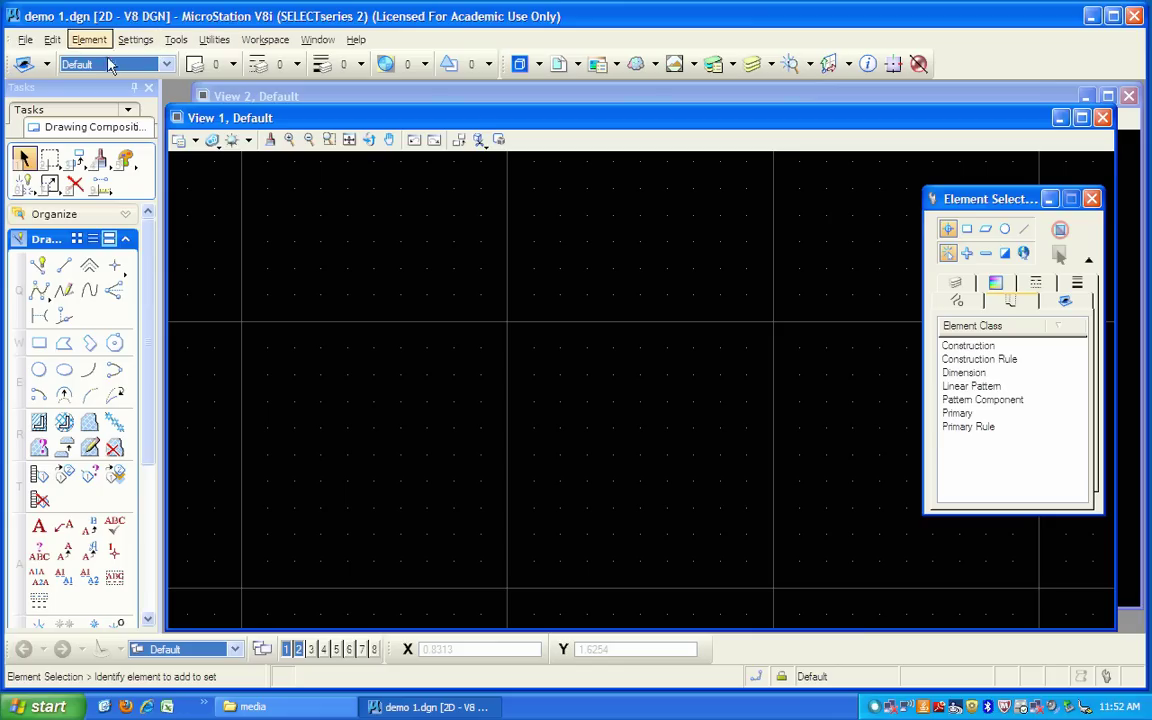
left_click(53, 40)
left_click(53, 40)
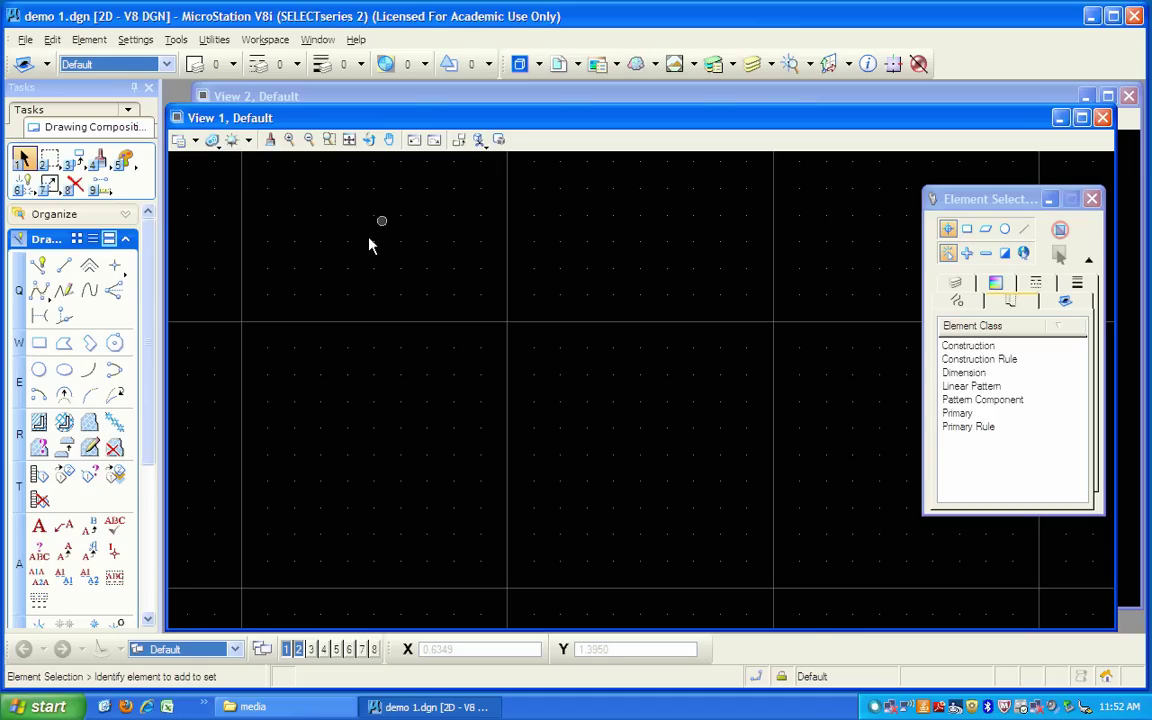
Step: Place a four-vertex zigzag SmartLine, then a circle by its centre beneath the line's left part
left_click(46, 280)
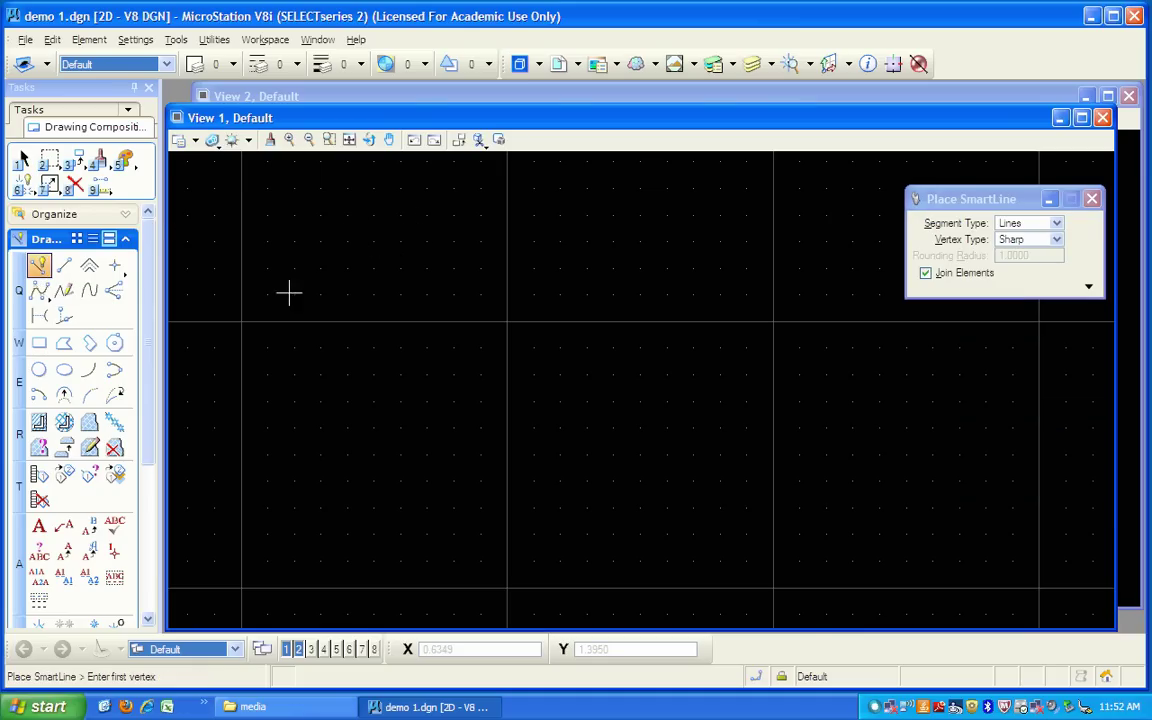
left_click(342, 268)
left_click(609, 366)
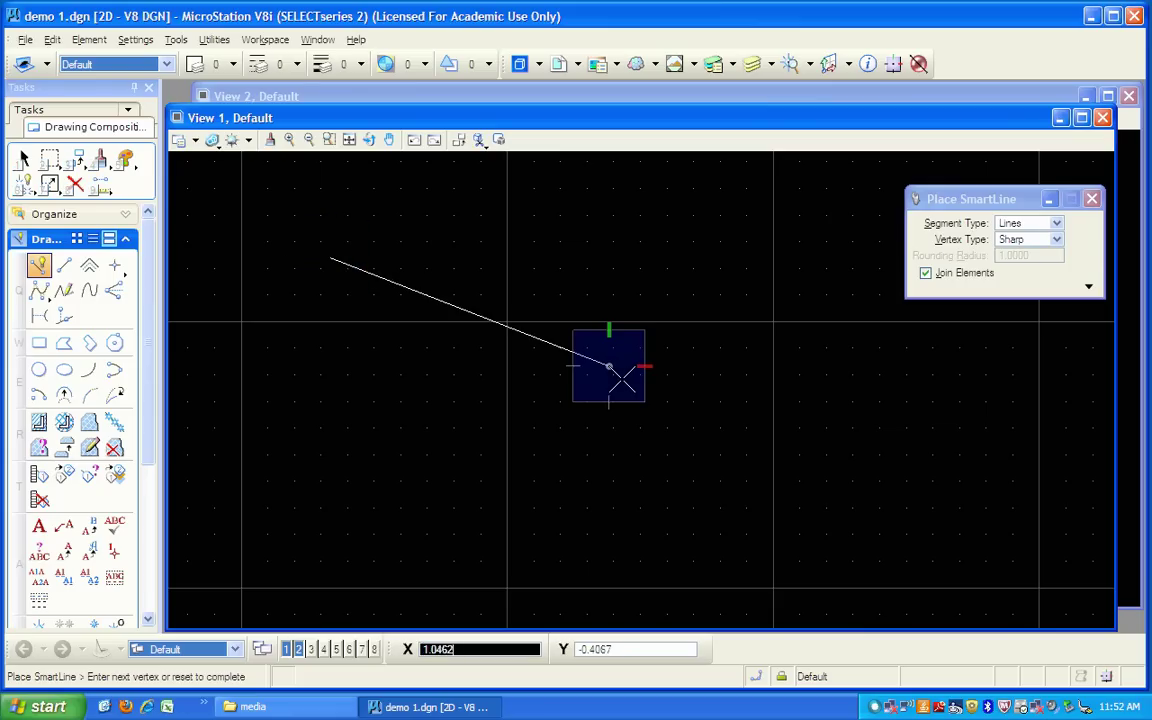
left_click(736, 296)
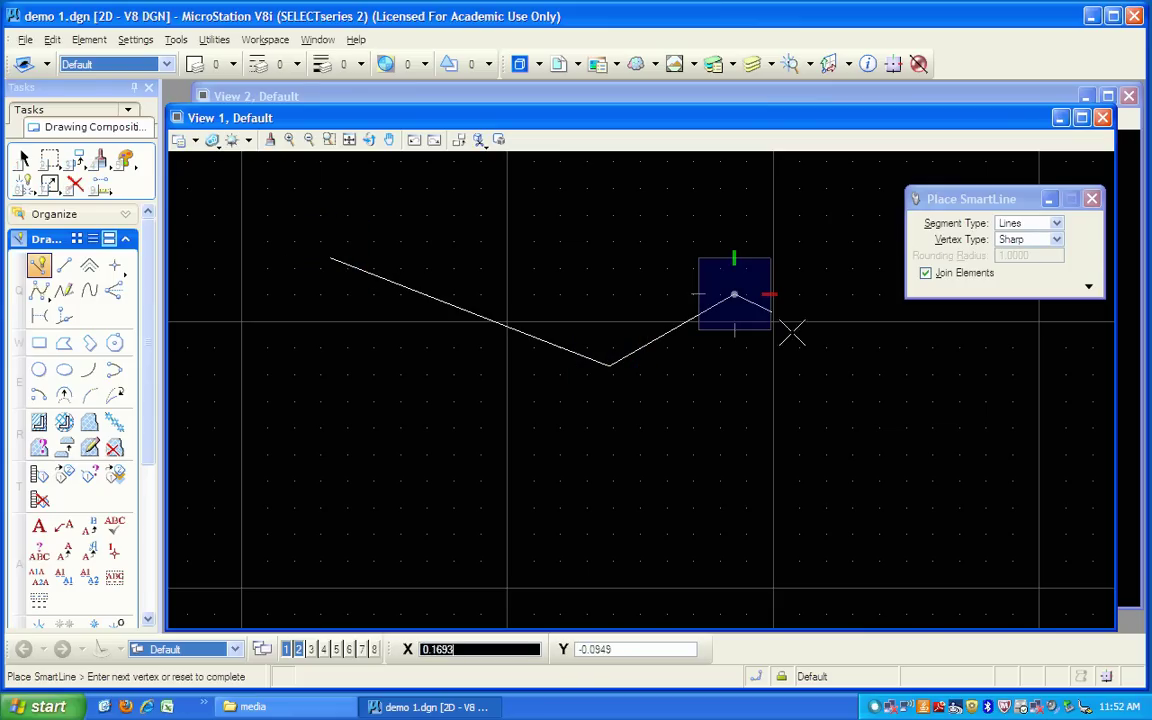
left_click(823, 353)
right_click(827, 358)
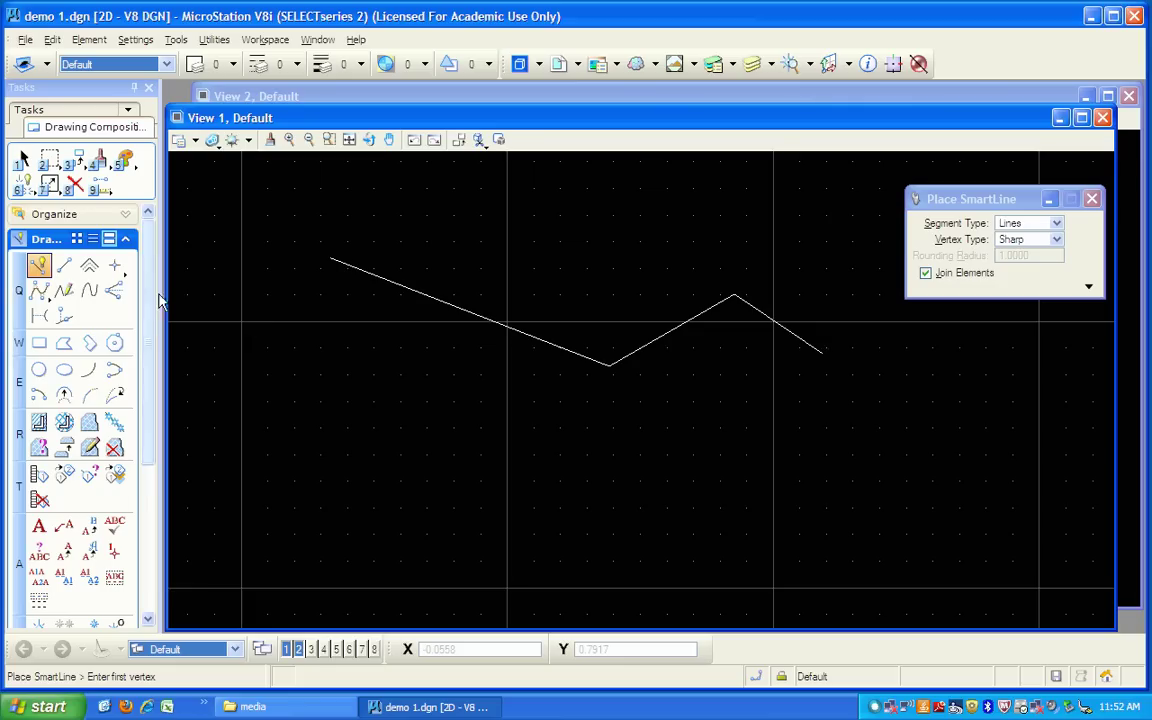
left_click(39, 369)
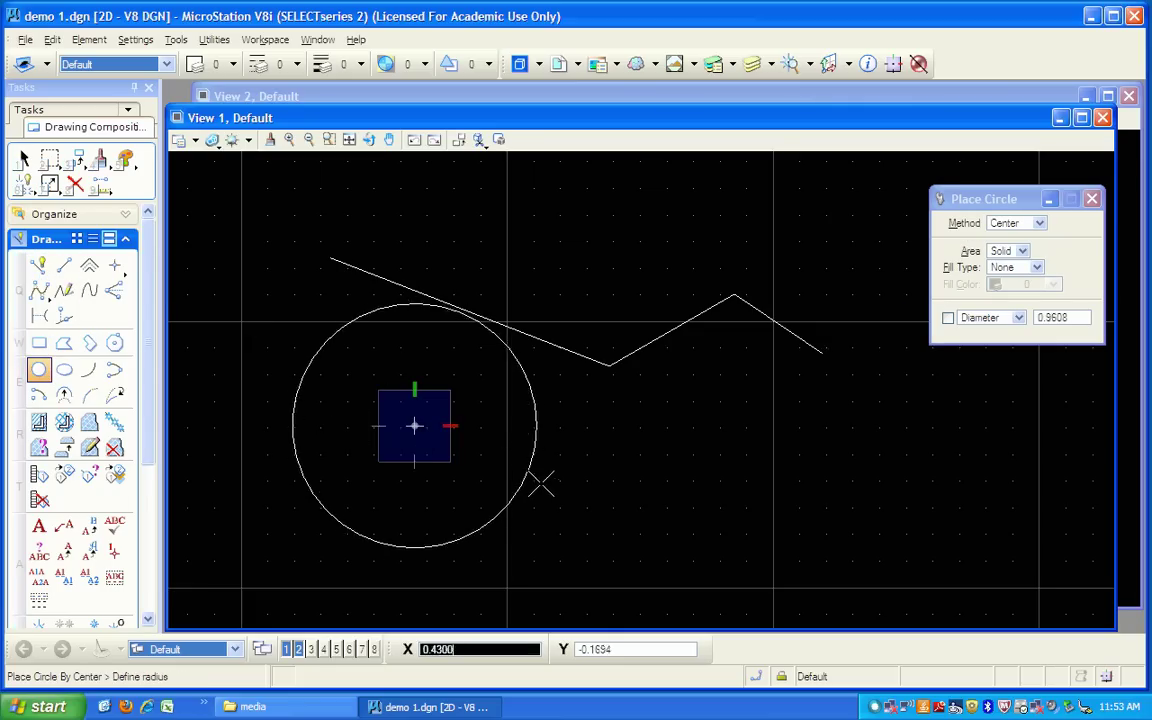
left_click(527, 458)
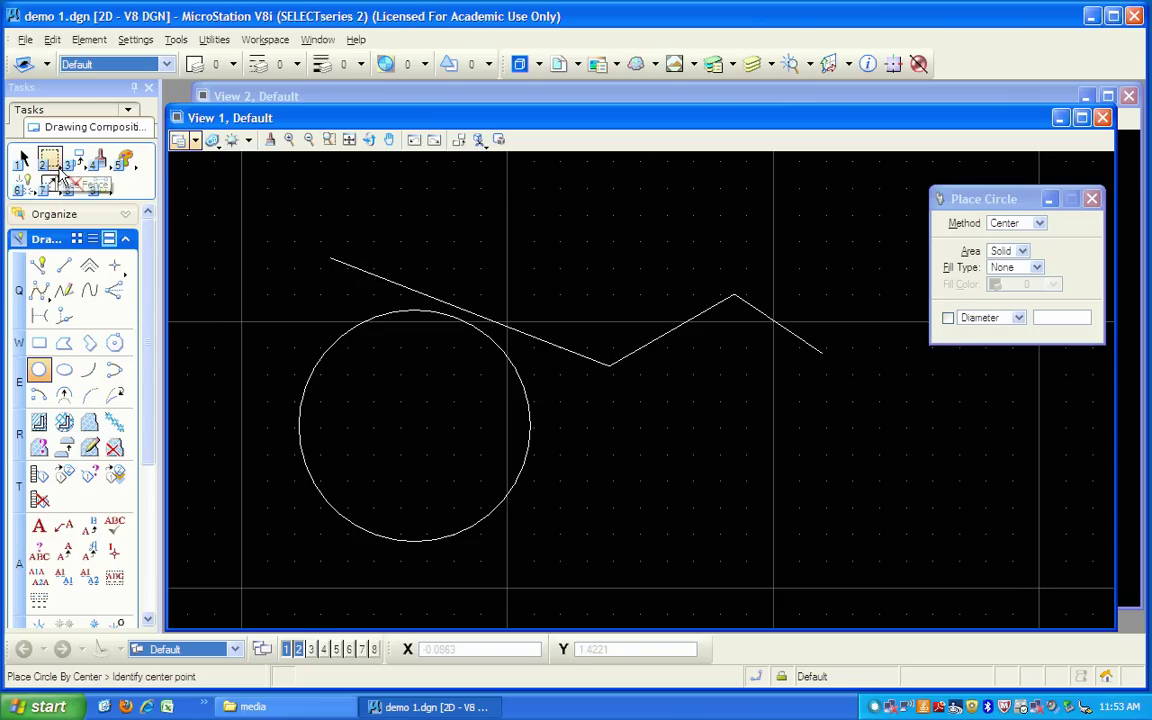
Step: Use Manipulate > Move to shift the circle right, under the zigzag's right end
left_click(78, 162)
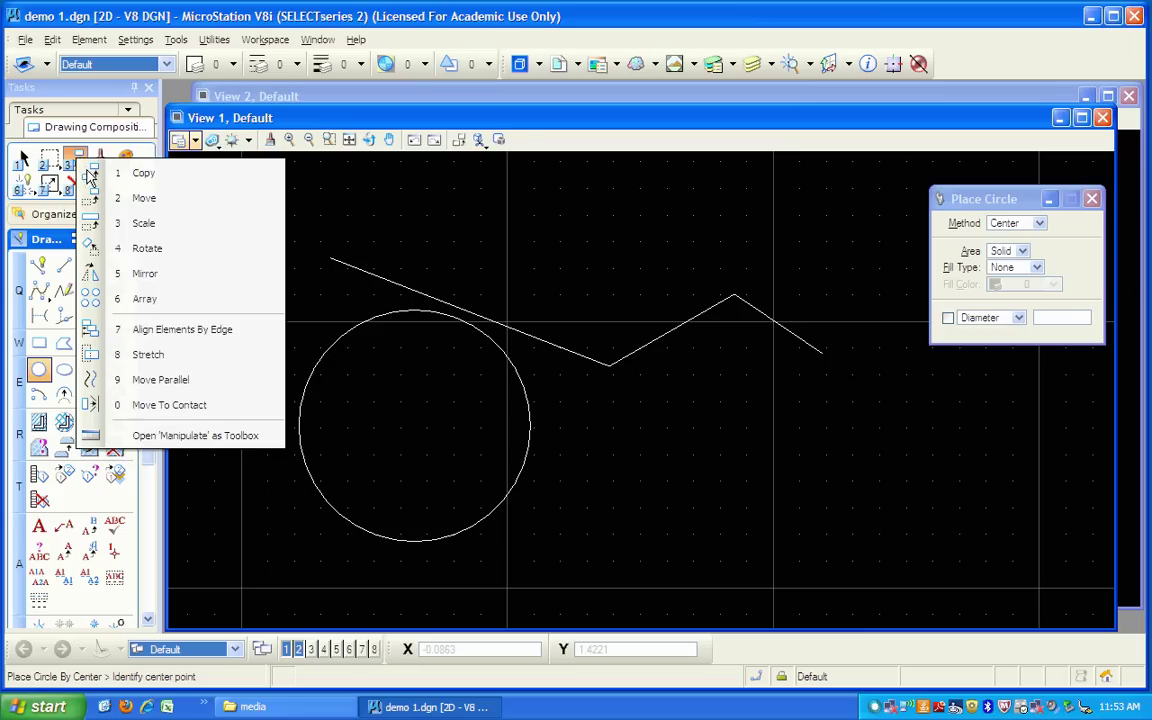
left_click(97, 197)
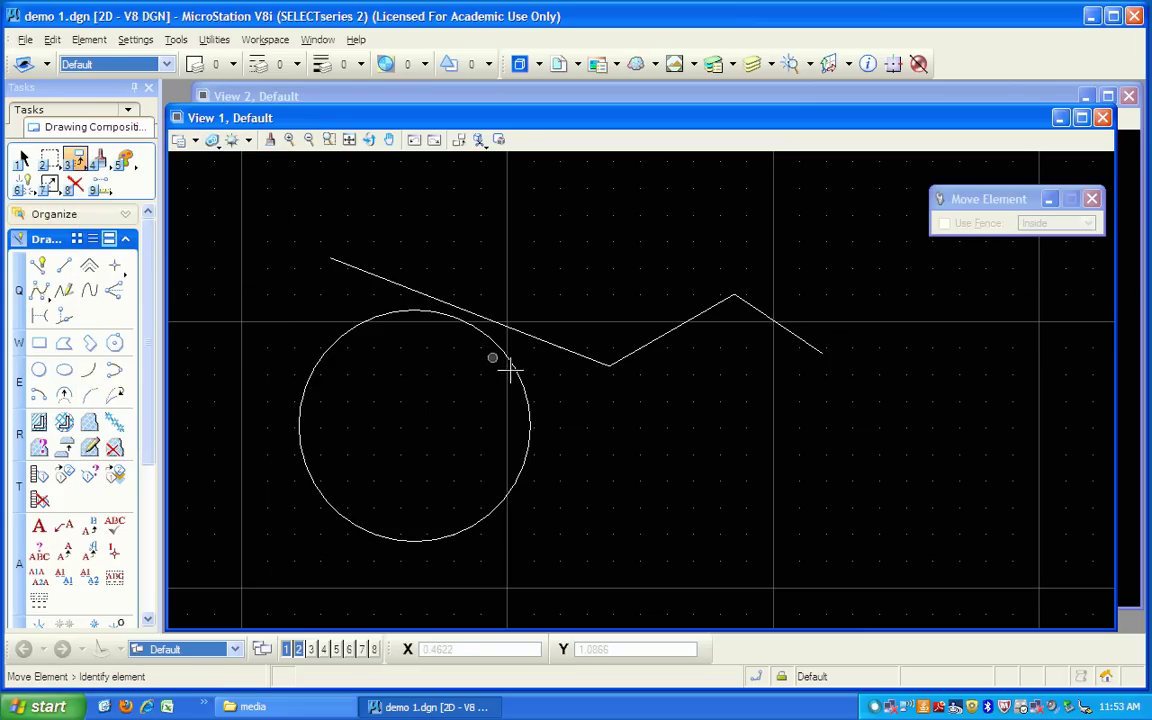
left_click(504, 352)
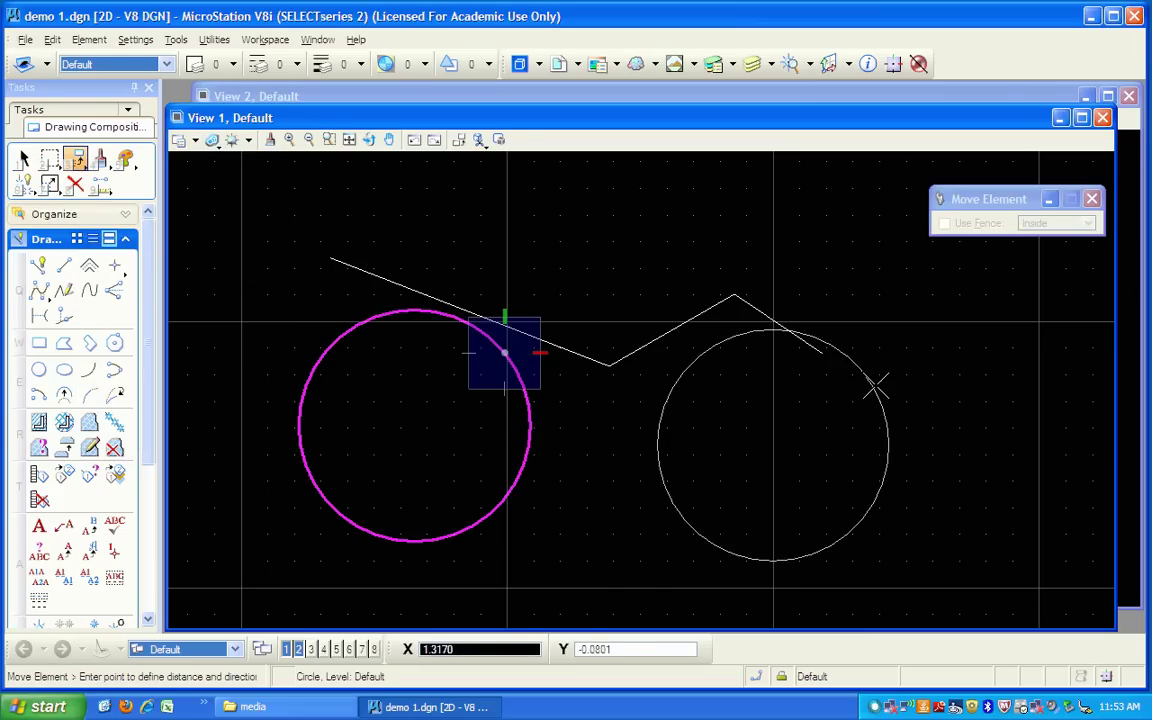
left_click(990, 398)
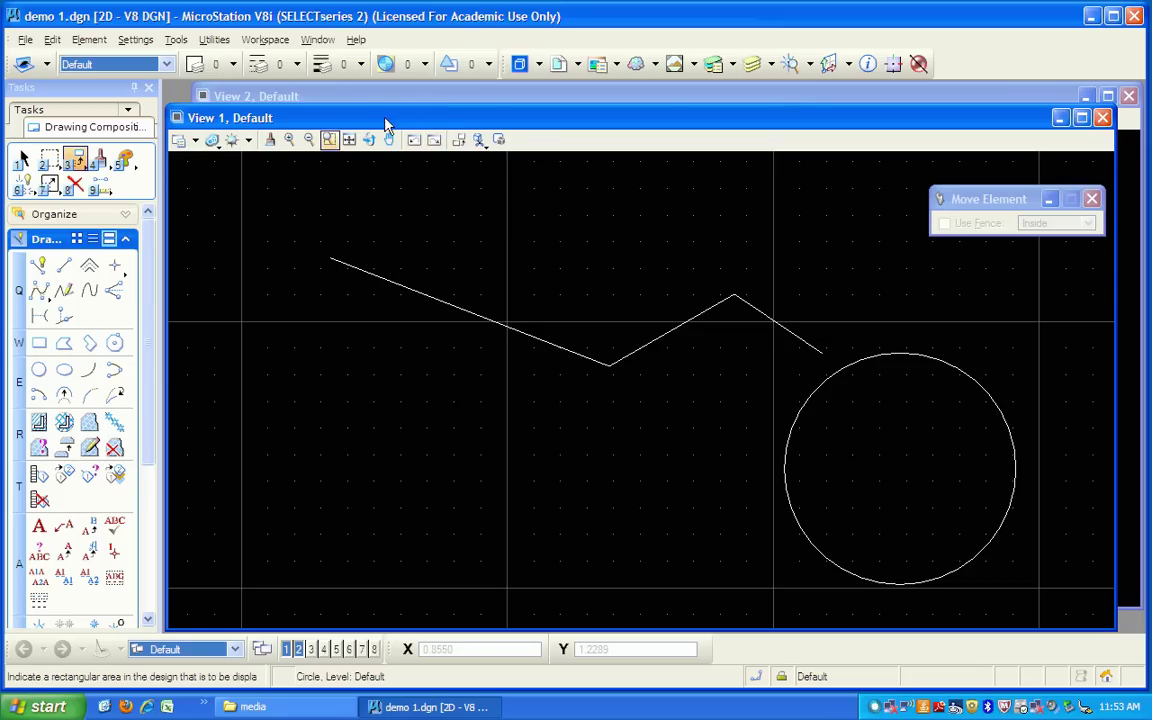
left_click(417, 99)
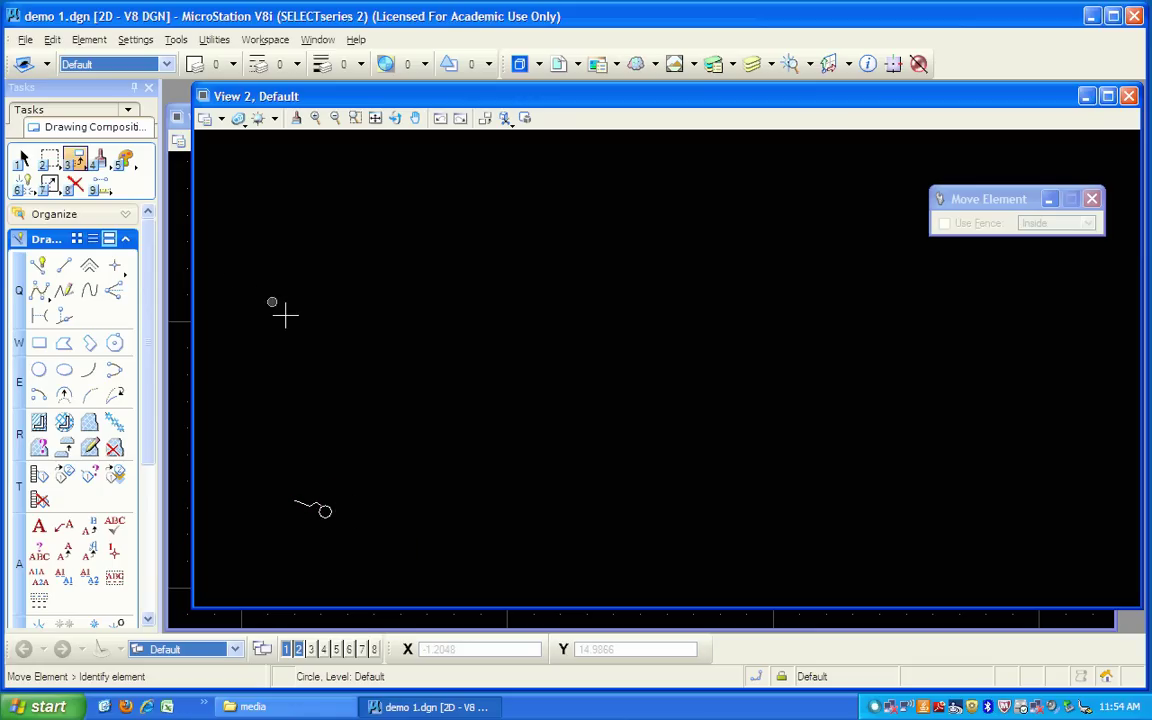
left_click(193, 253)
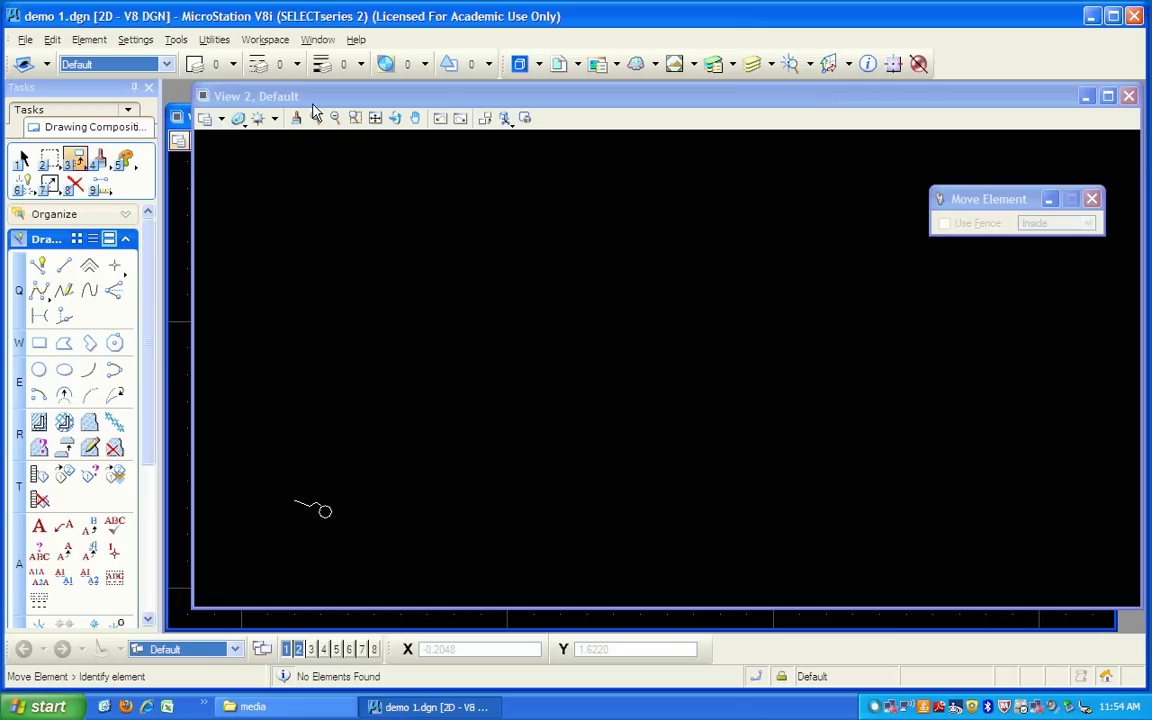
left_click_drag(282, 96, 364, 115)
left_click(235, 118)
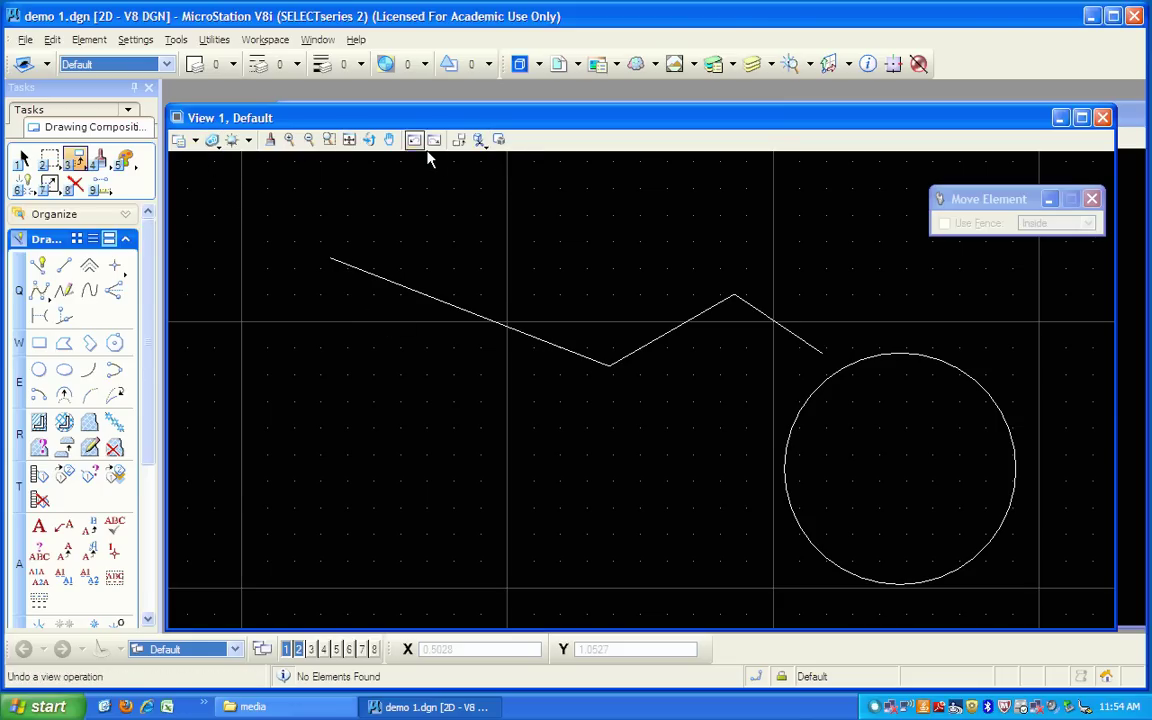
Step: Zoom in twice on the zigzag, zoom out twice, then step View Previous and View Next
left_click(294, 143)
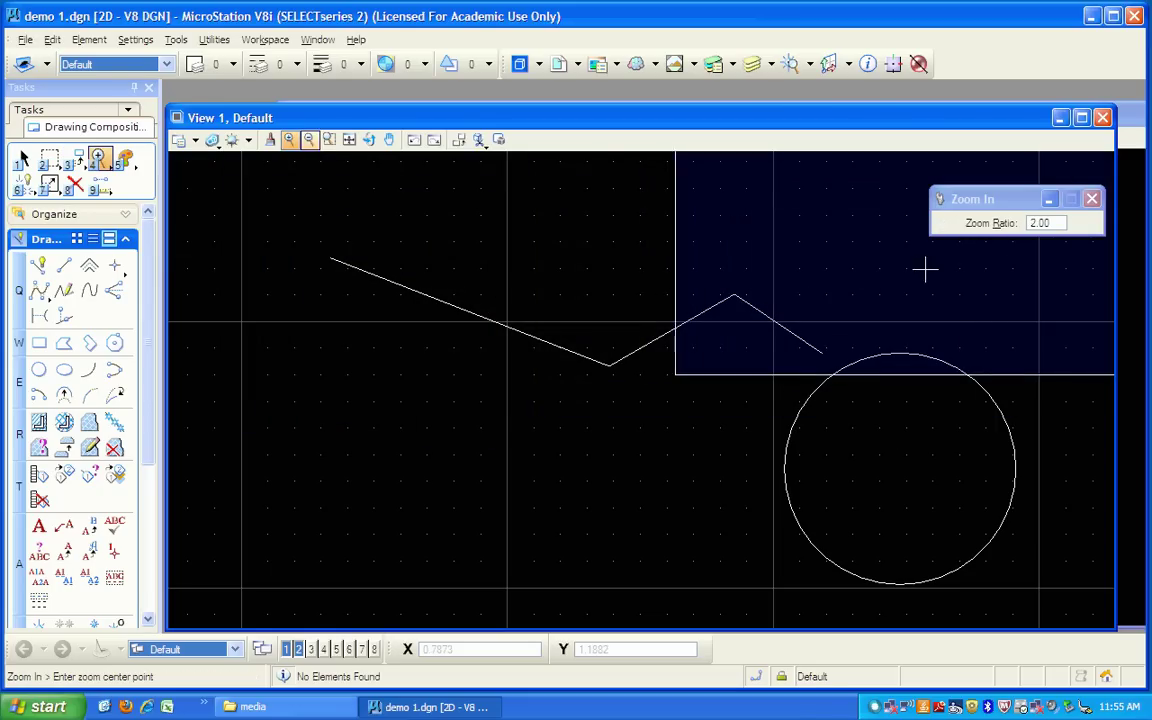
left_click(645, 345)
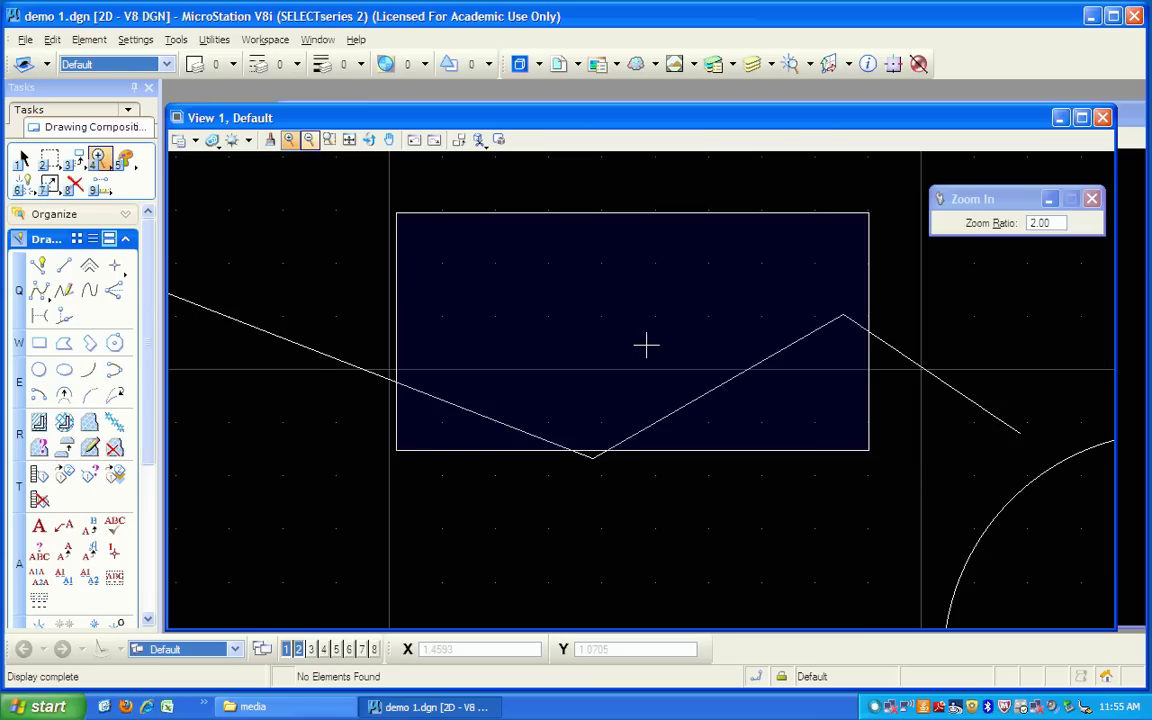
left_click(594, 378)
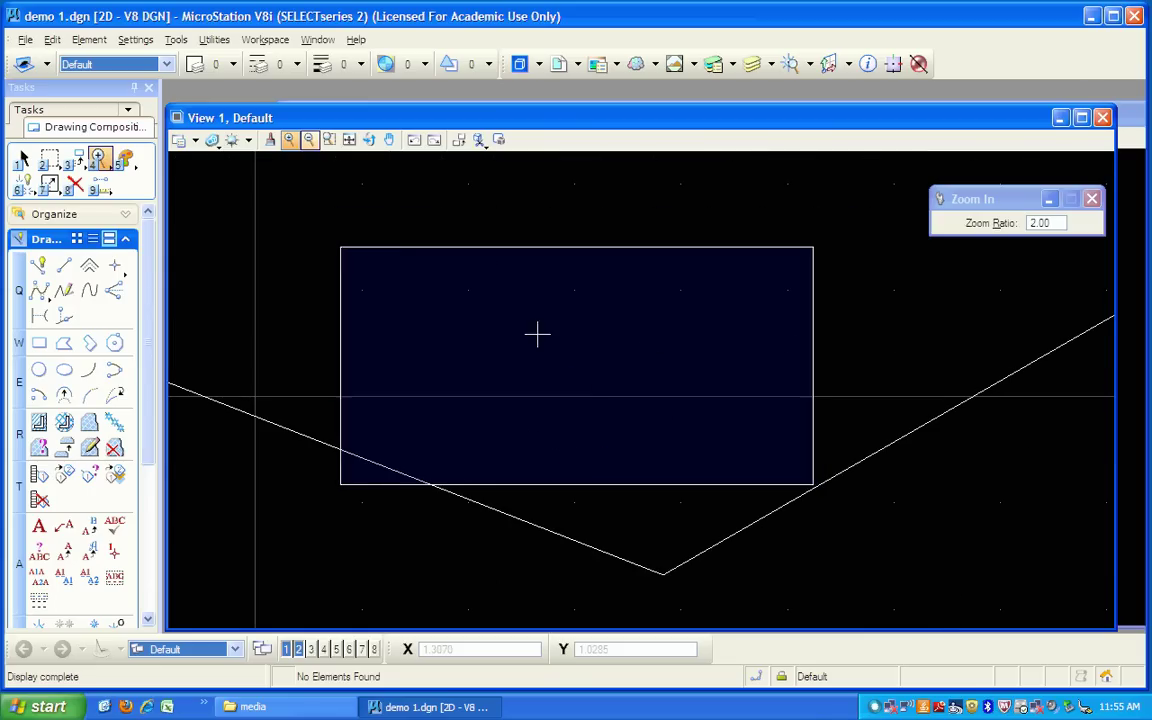
left_click(312, 145)
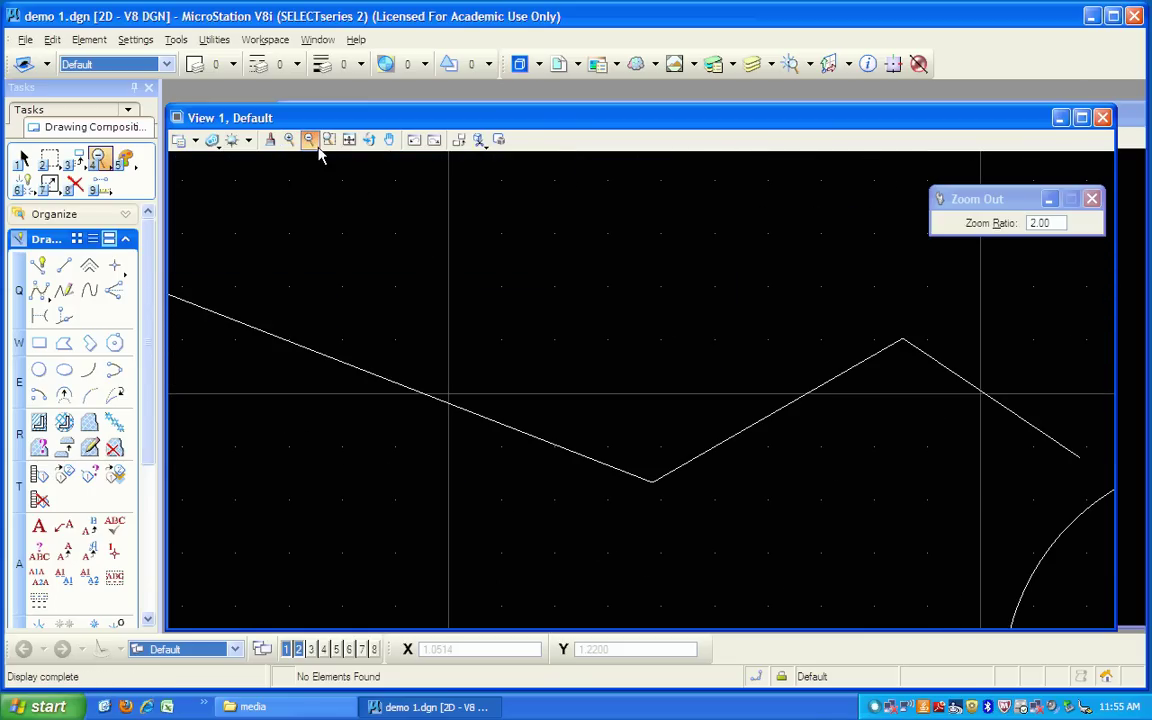
left_click(318, 148)
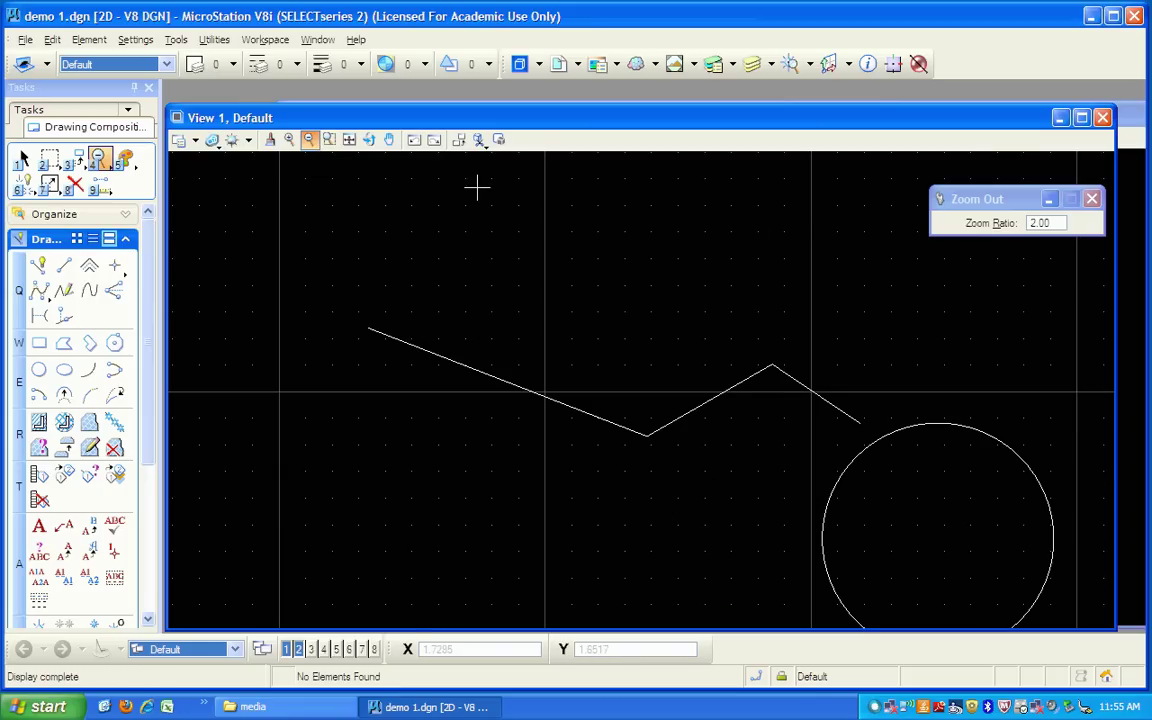
left_click(421, 150)
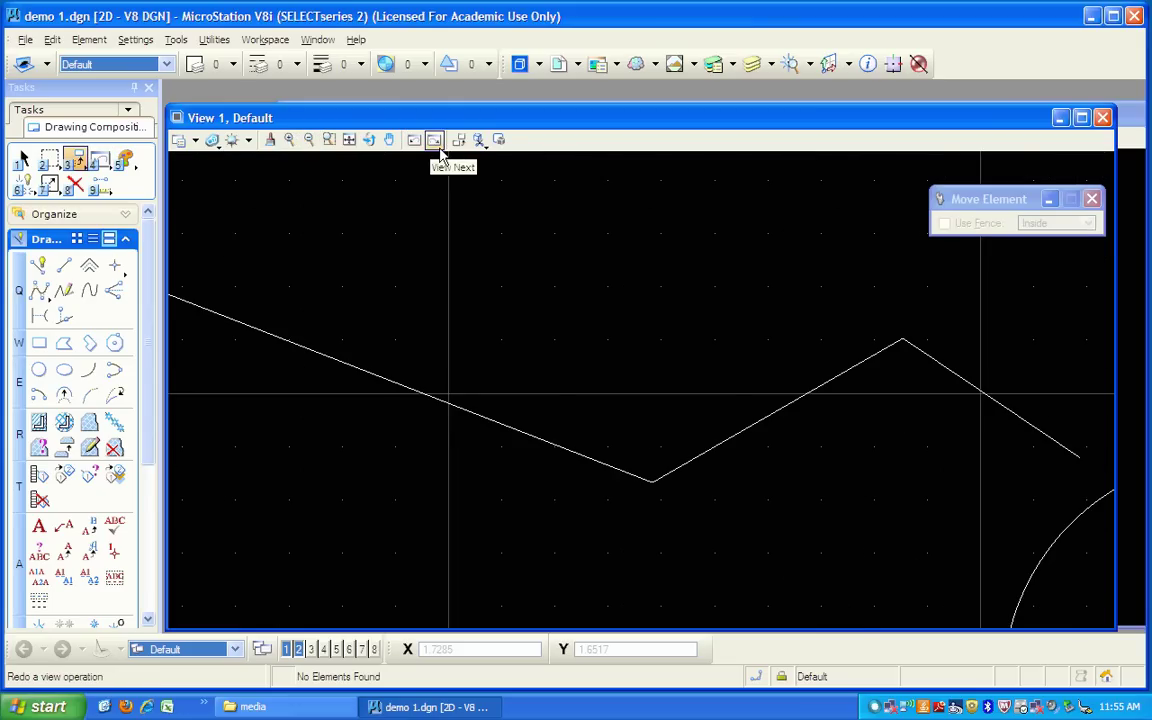
left_click(439, 147)
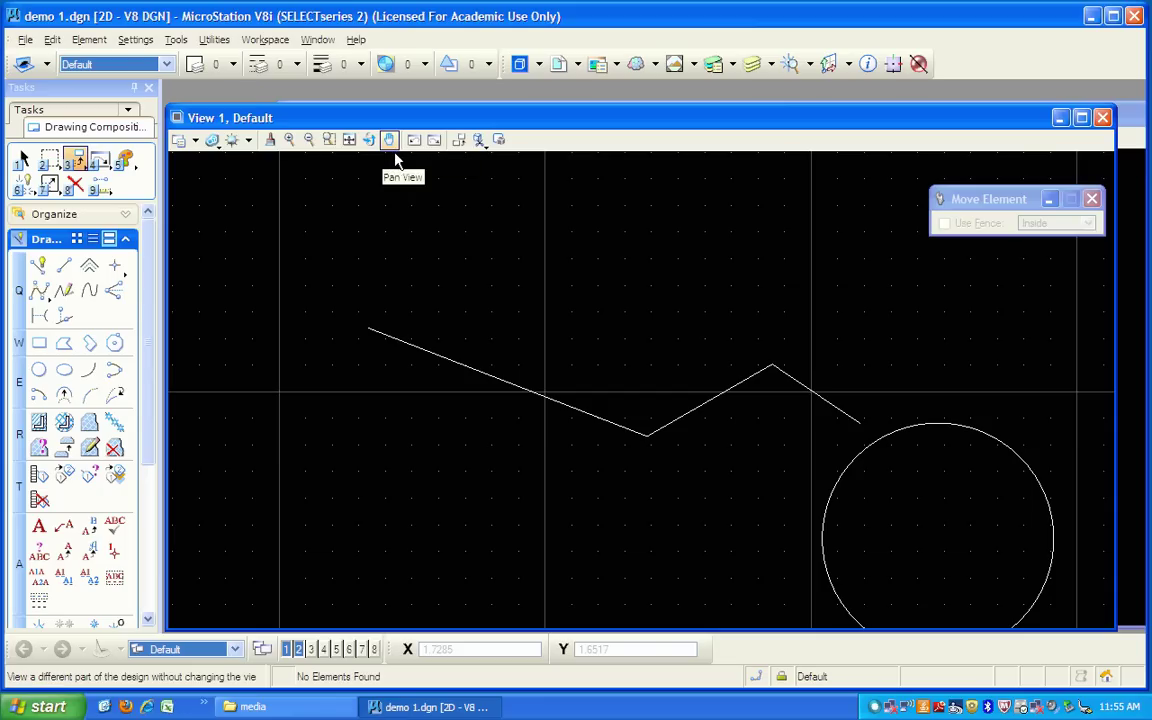
Step: Pan the drawing up and left, then Fit View to frame the zigzag and circle
left_click(395, 152)
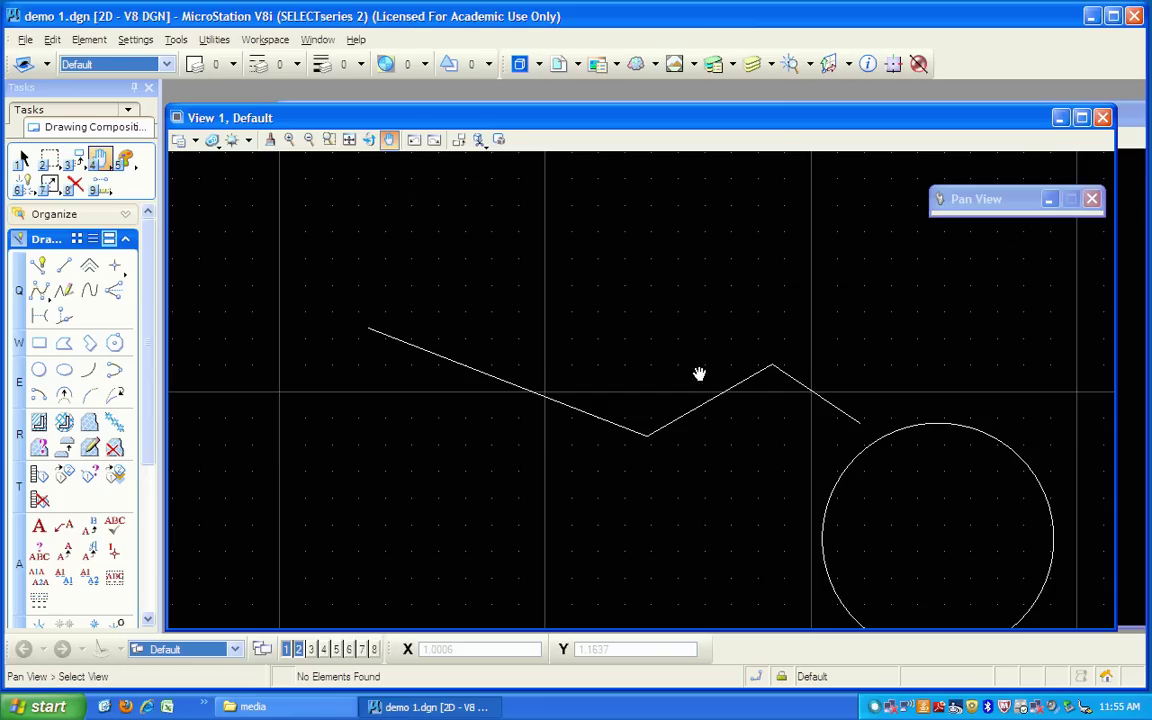
mouse_move(764, 375)
left_mouse_down()
mouse_move(614, 303)
mouse_move(658, 291)
mouse_move(715, 311)
mouse_move(692, 301)
left_mouse_up()
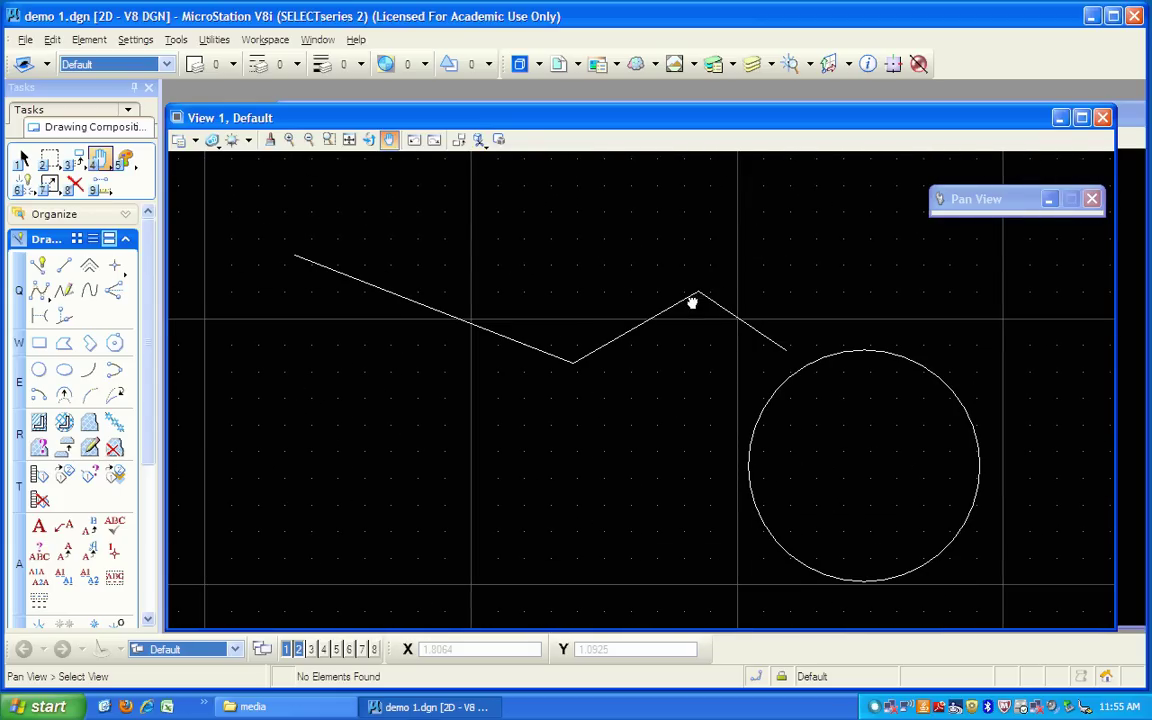
left_click(351, 143)
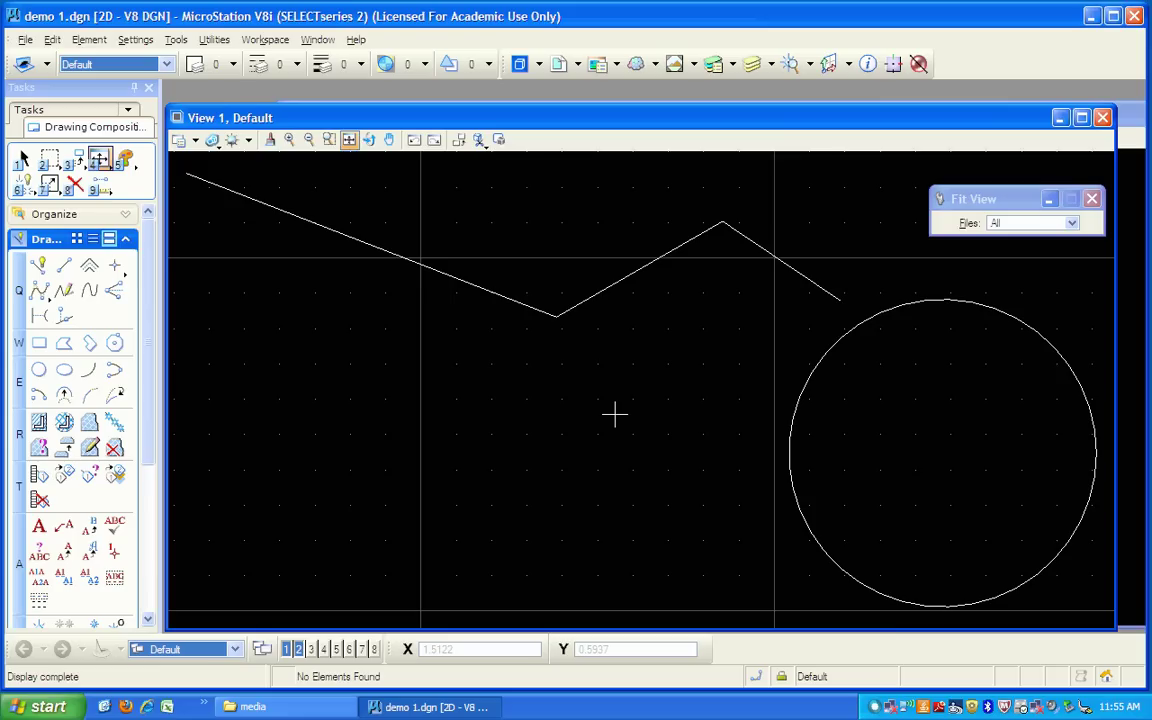
left_click(330, 141)
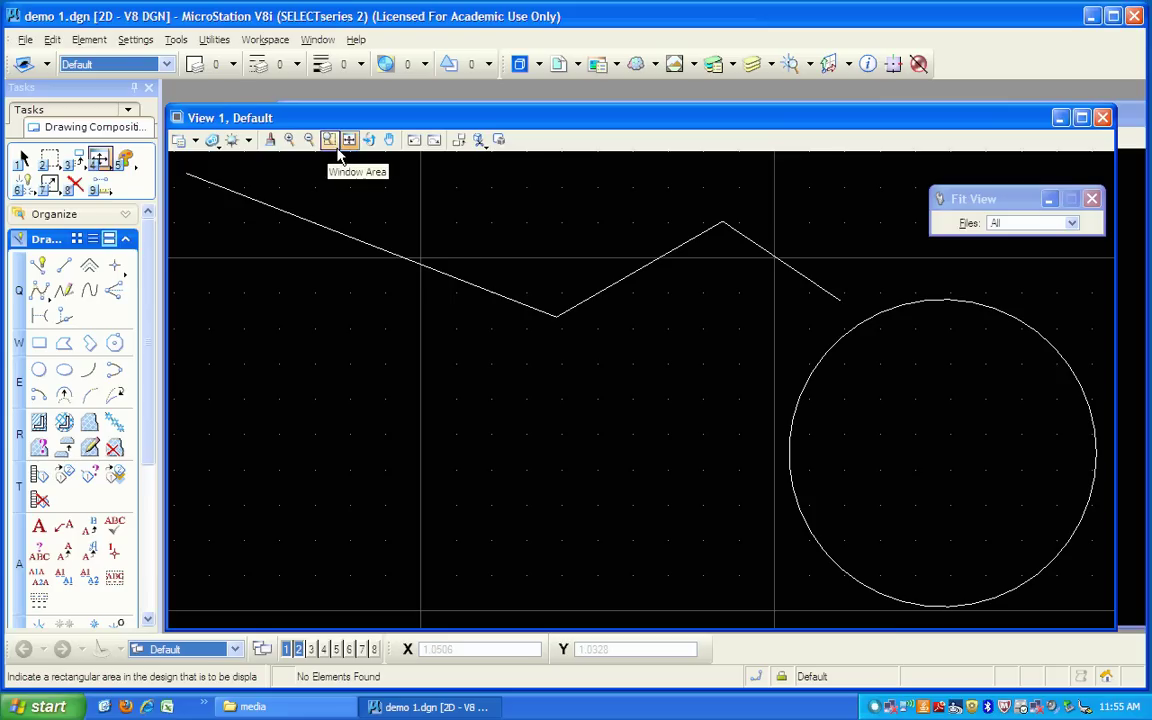
left_click(333, 143)
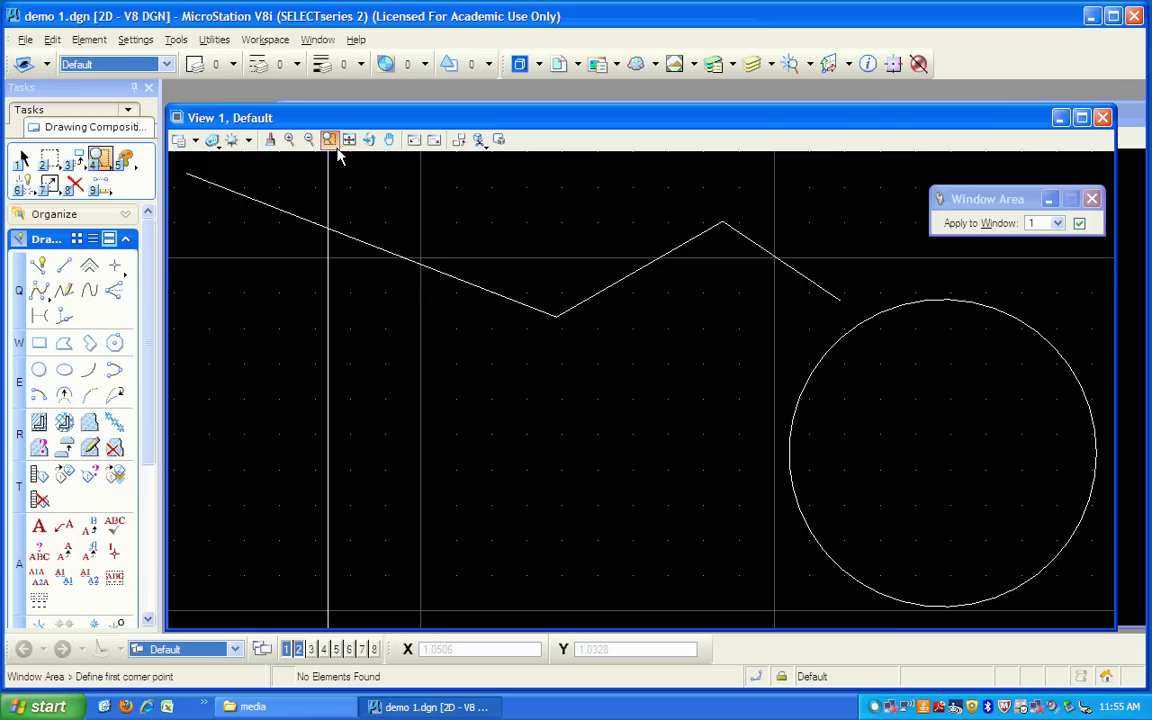
left_click(490, 271)
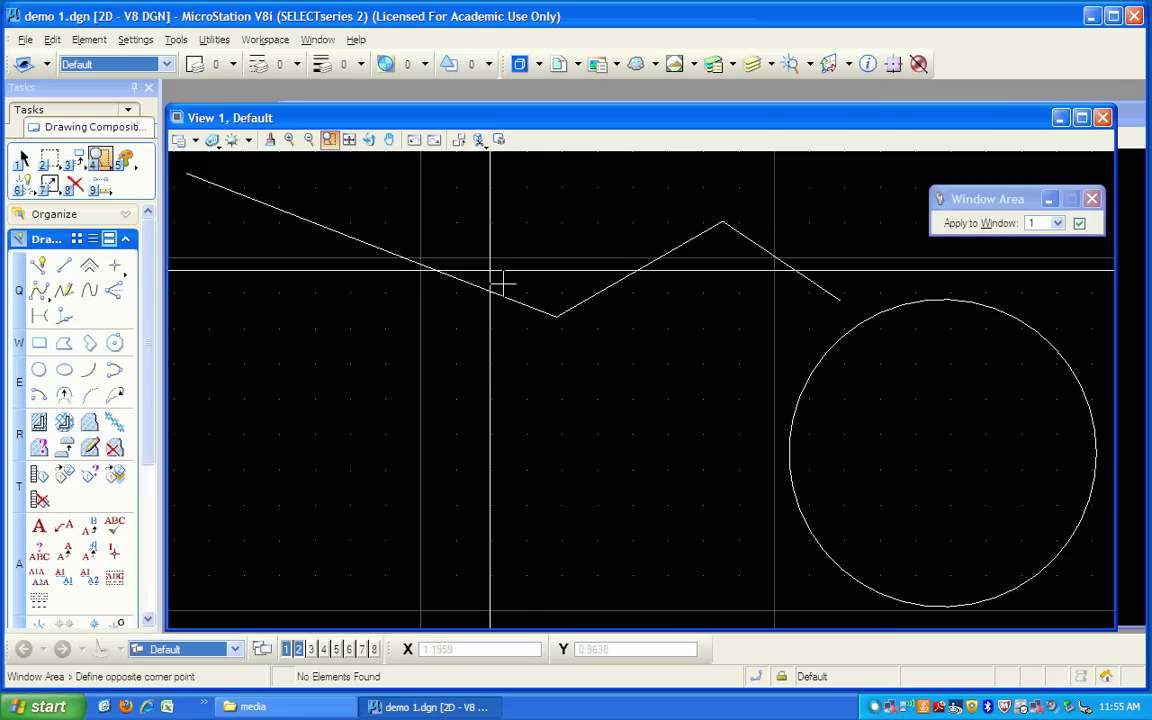
left_click(673, 367)
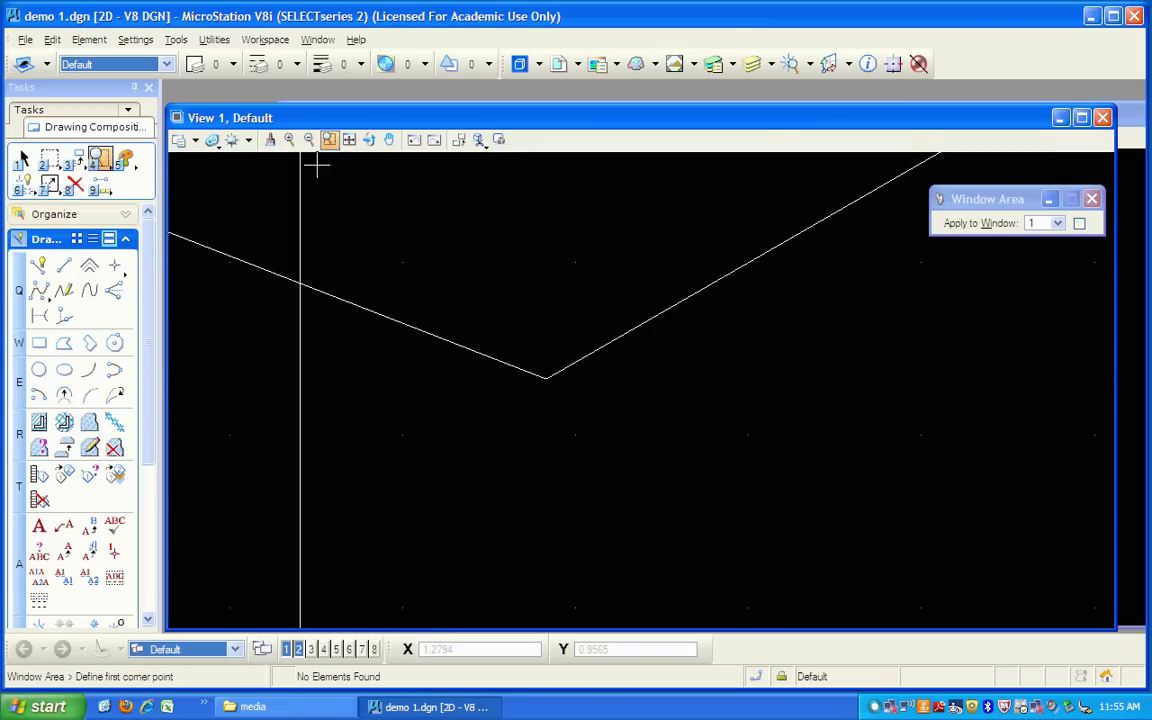
left_click(358, 146)
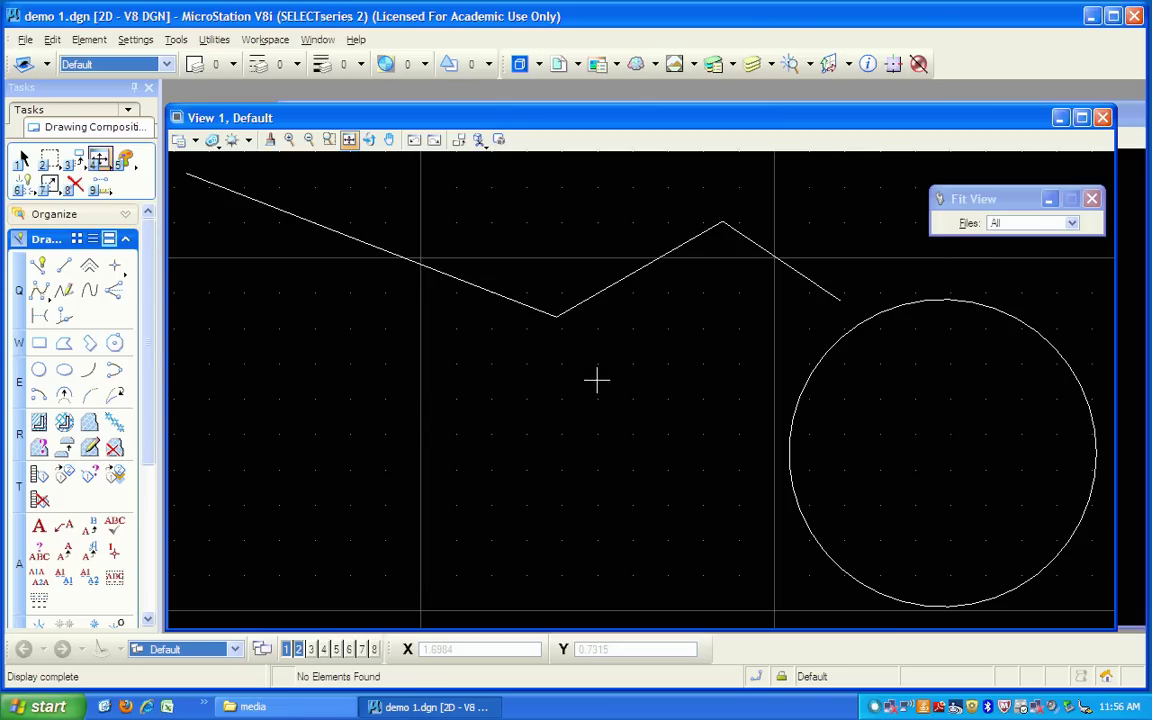
Step: Place a three-vertex V-shaped SmartLine below the zigzag, left of the circle
left_click(39, 266)
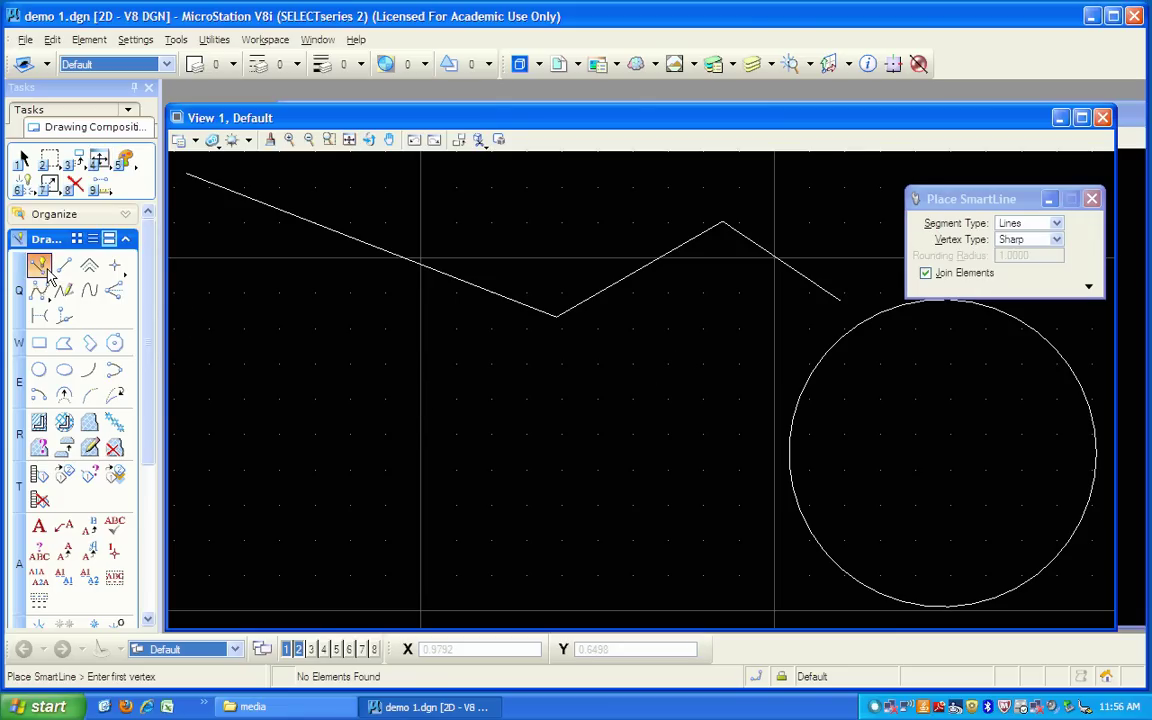
left_click(337, 374)
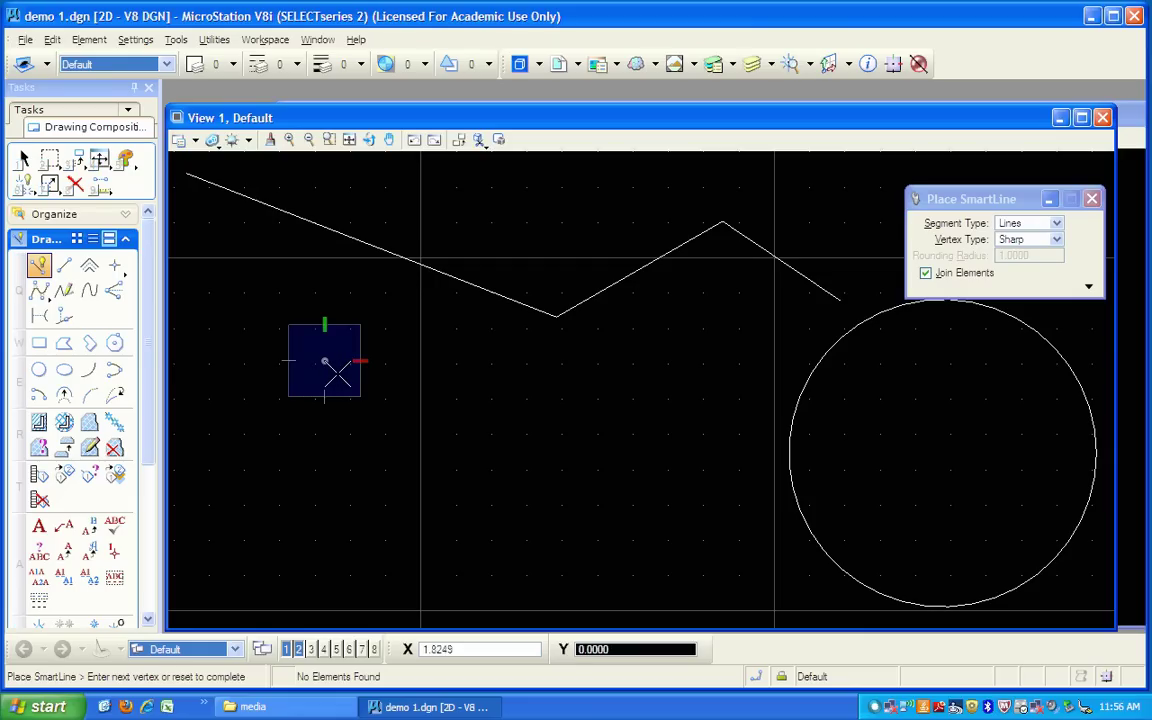
left_click(480, 442)
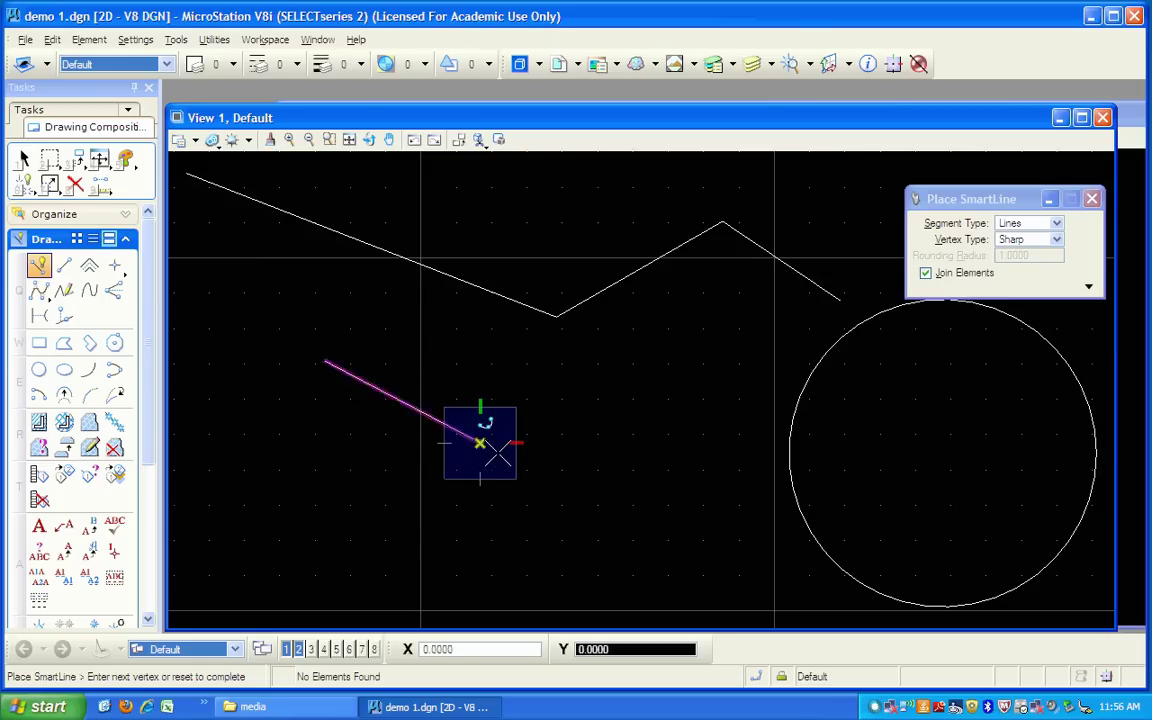
left_click(594, 411)
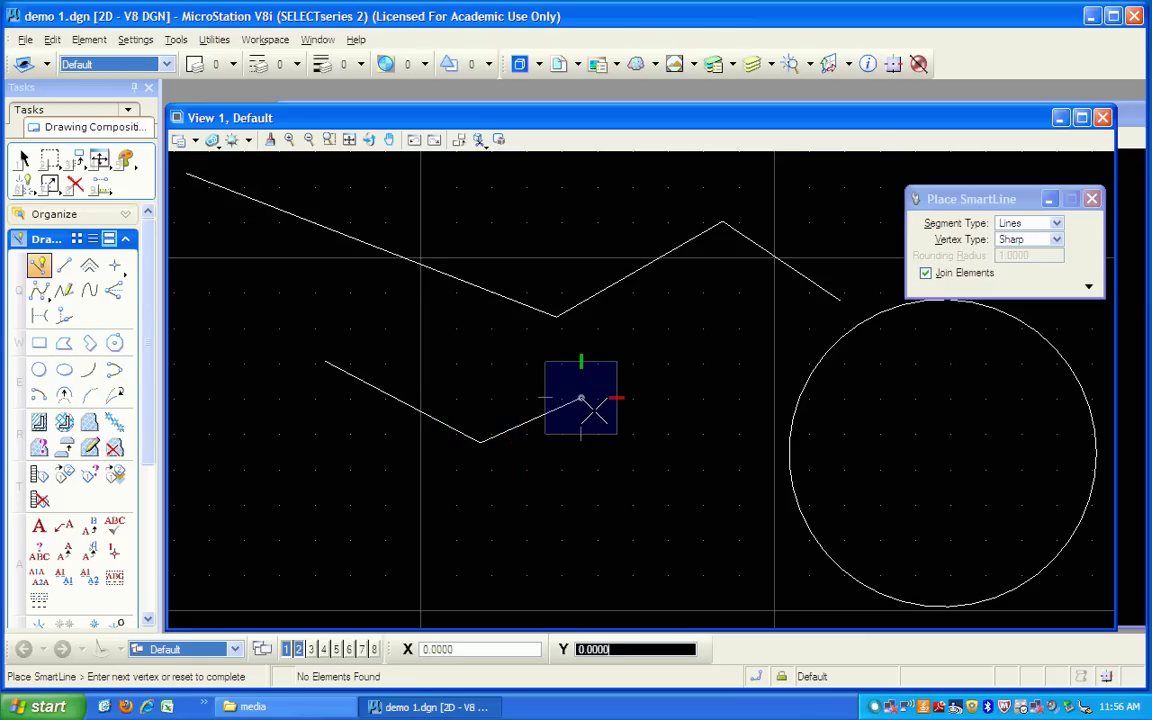
right_click(656, 444)
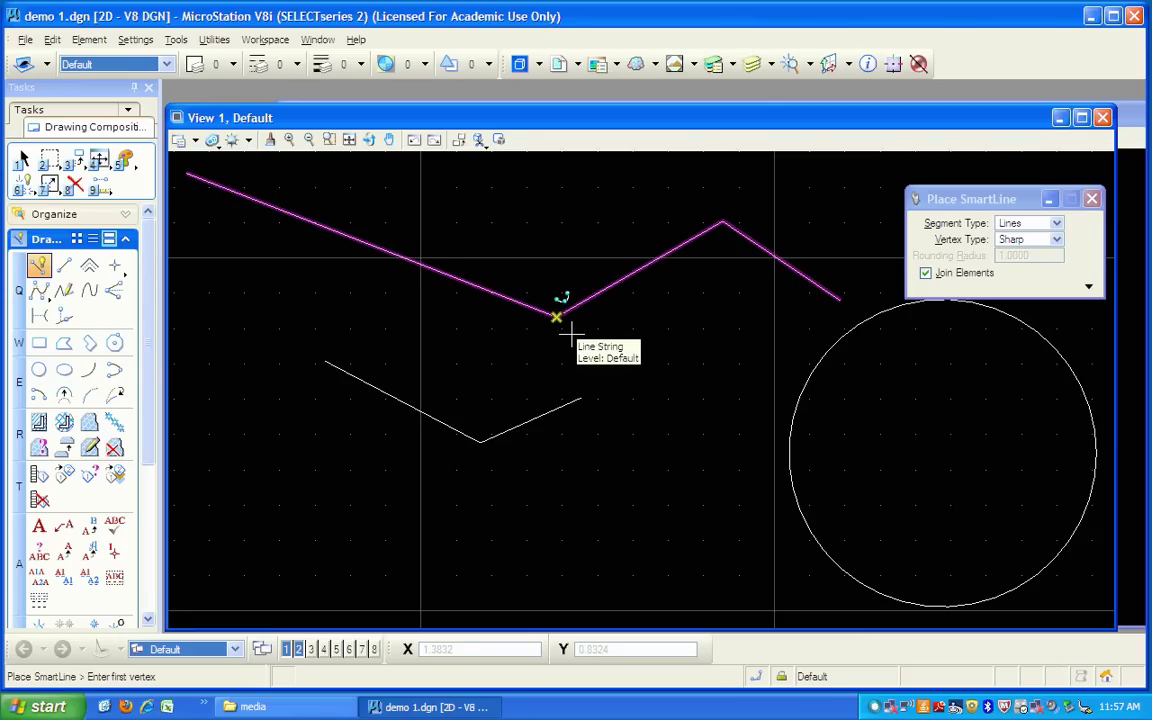
middle_click(556, 318)
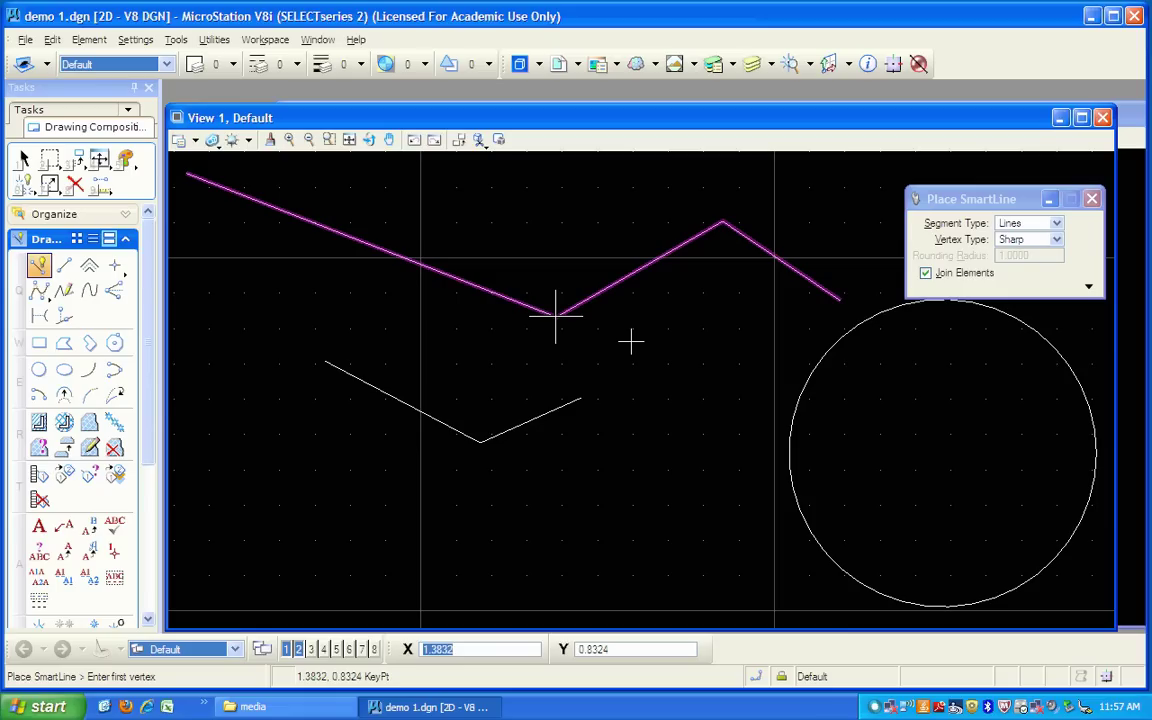
right_click(631, 343)
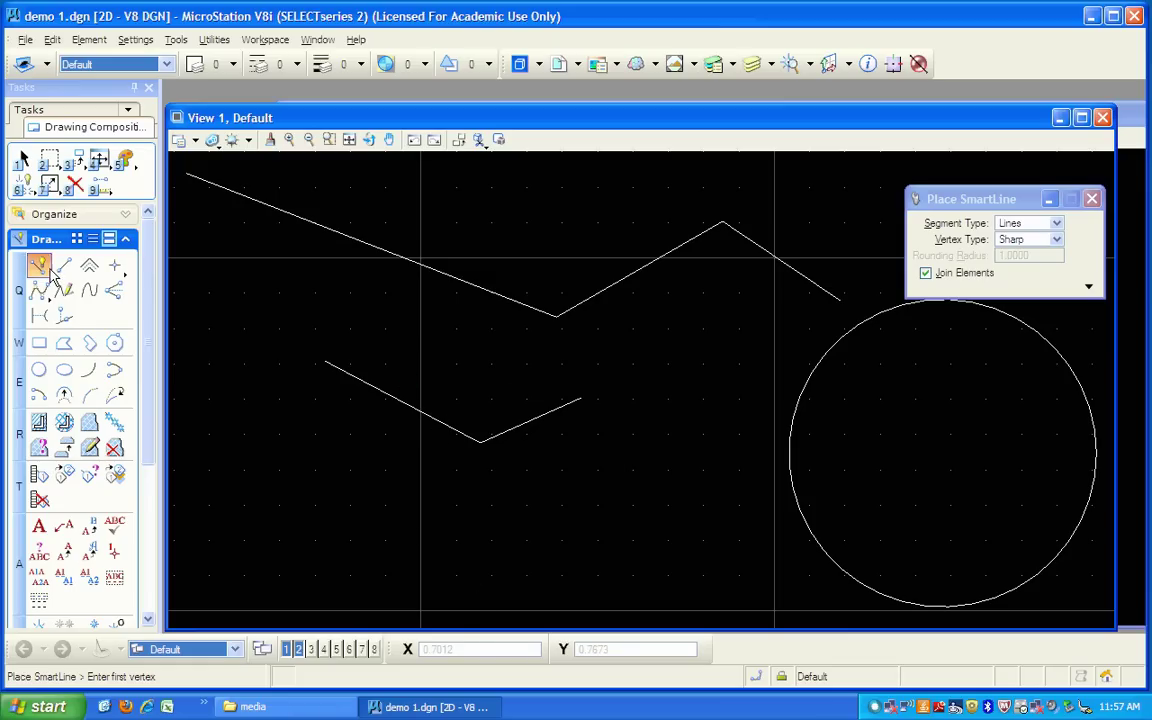
Step: Draw a straight SmartLine whose end sits at AccuDraw offset X 0.5, Y -0.25 from its start
left_click(350, 492)
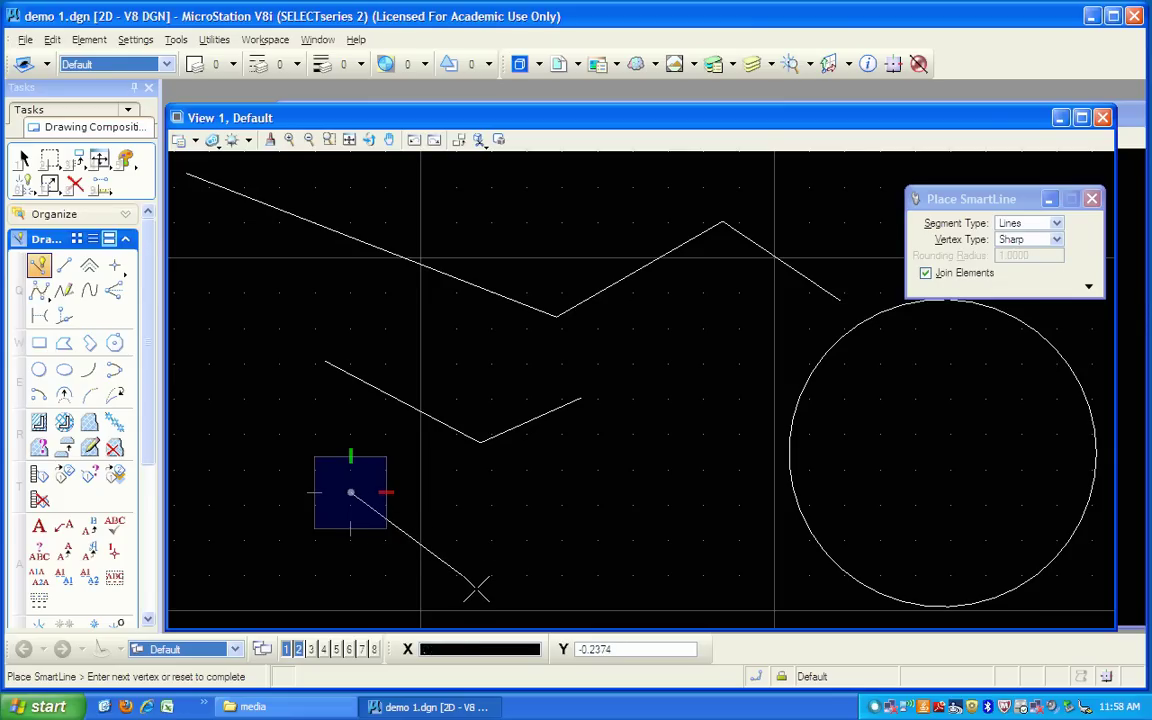
type(".5")
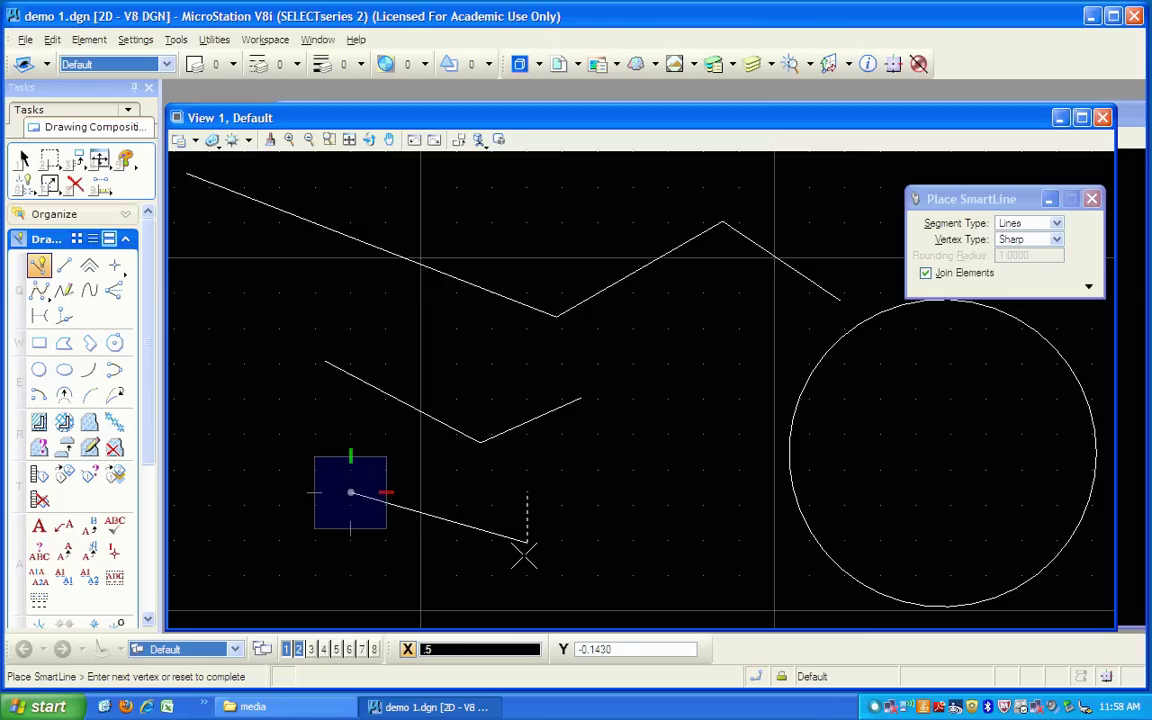
type("-")
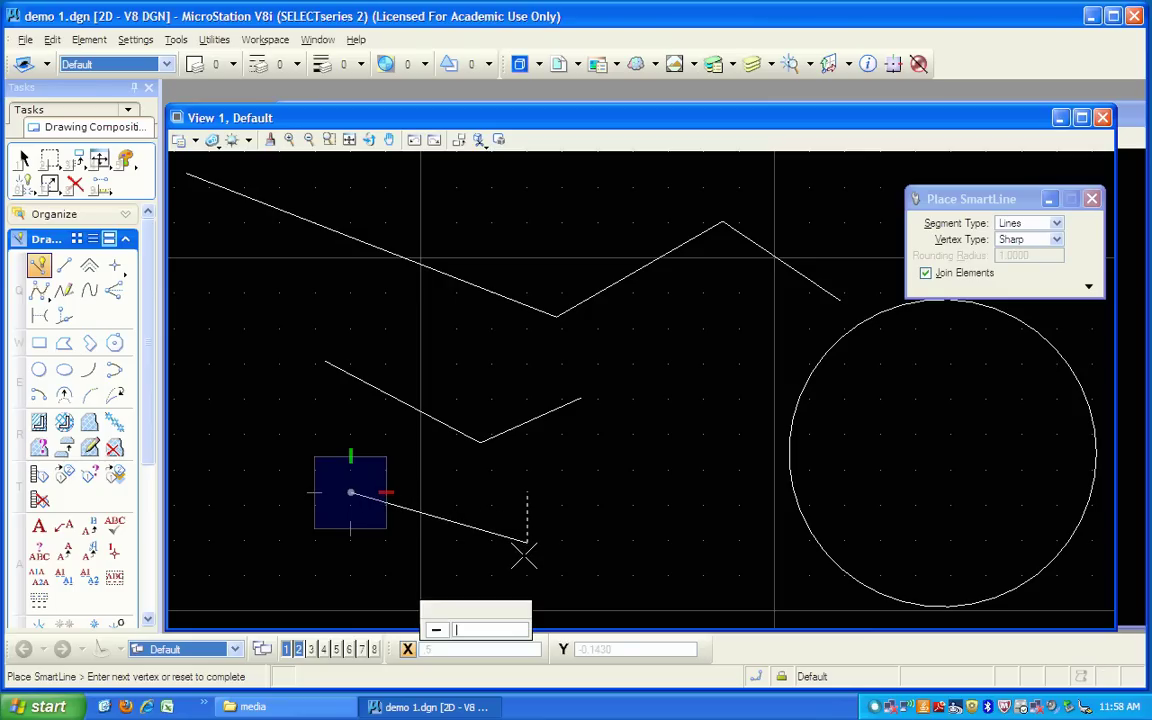
type(".2")
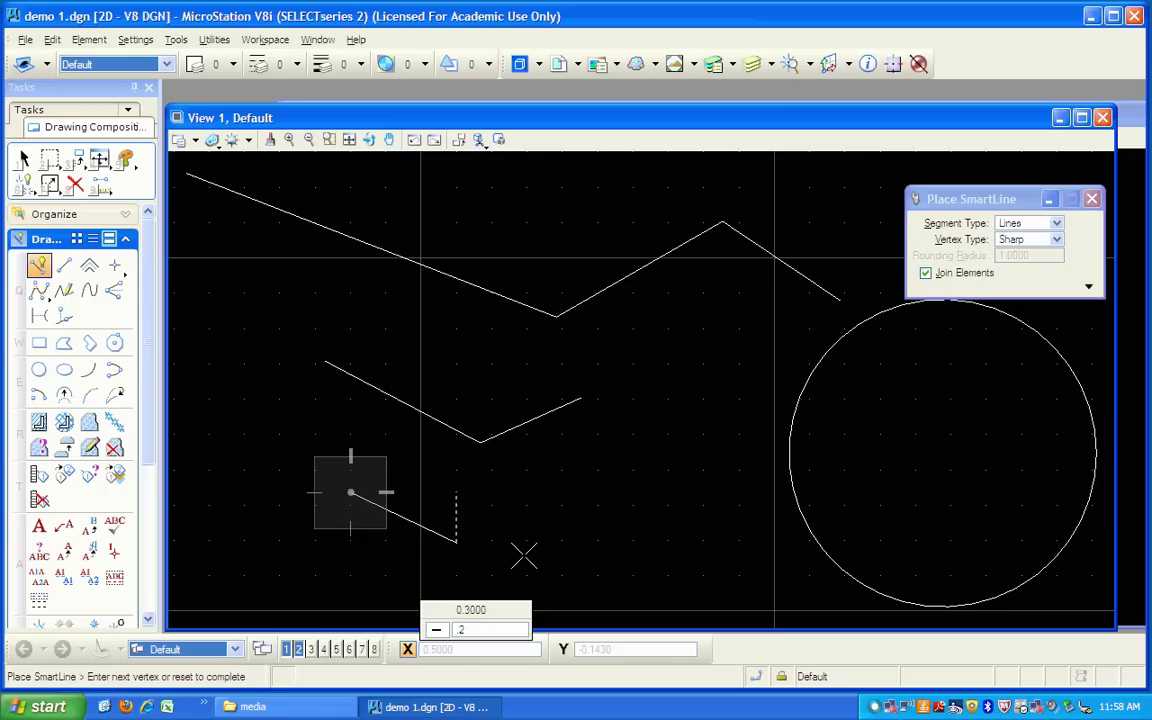
type("5")
key("Return")
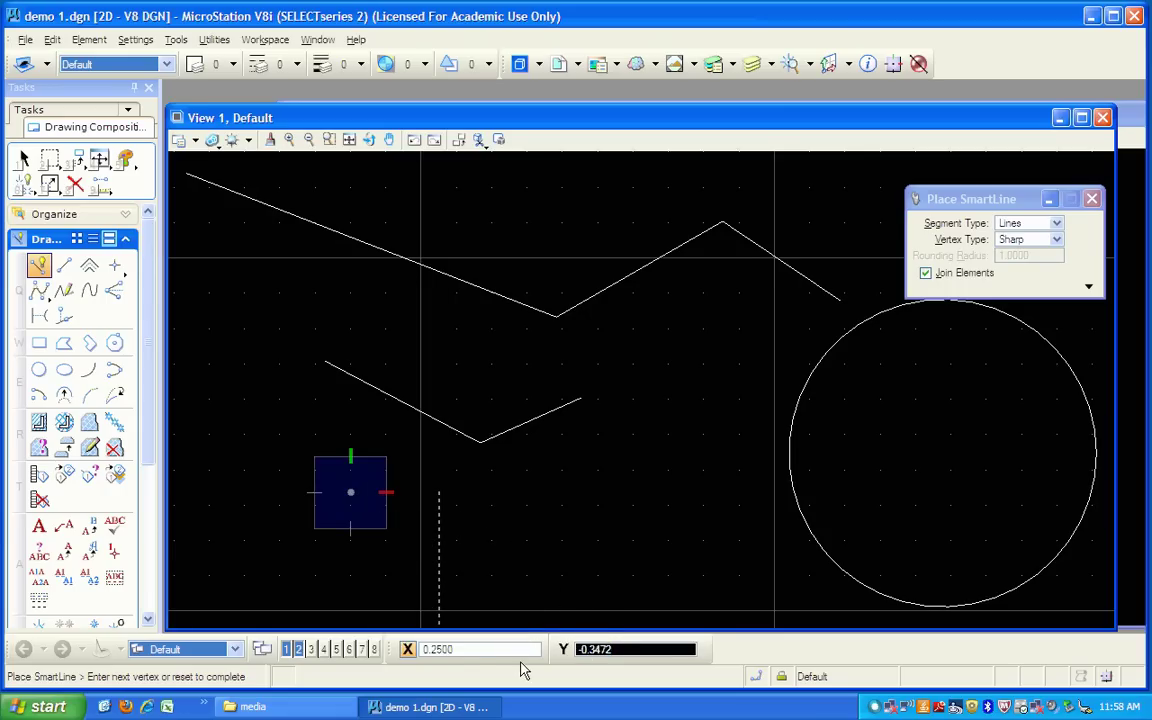
left_click(474, 662)
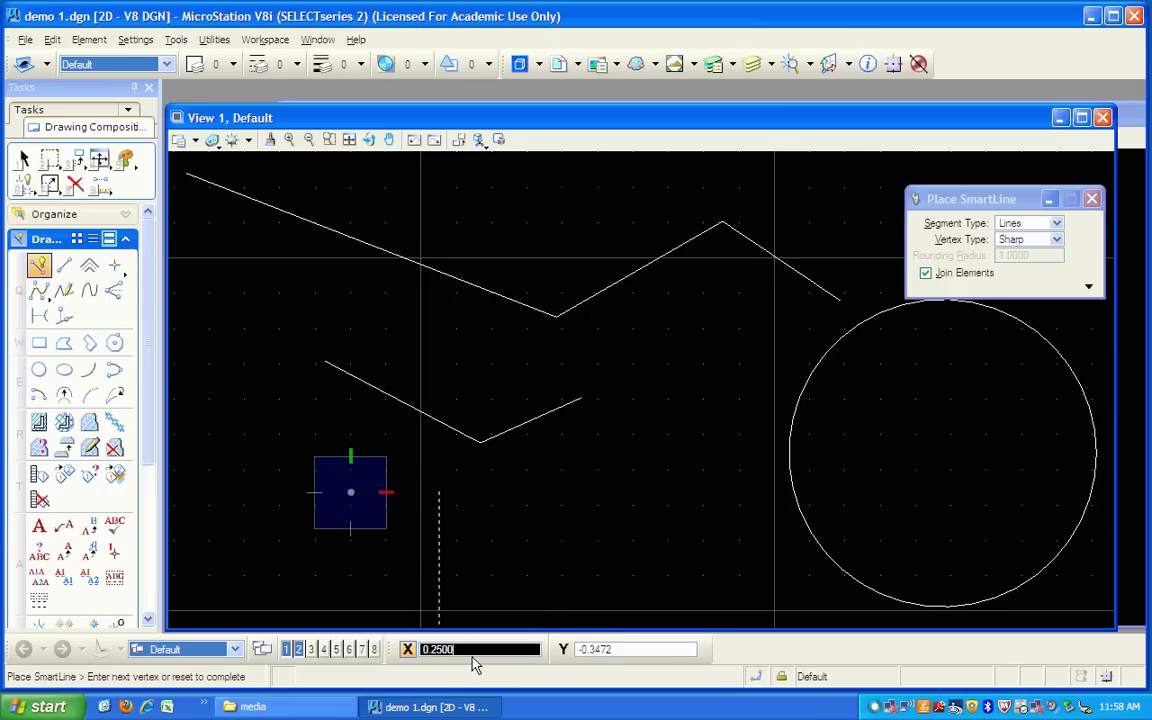
type(".5")
key("Tab")
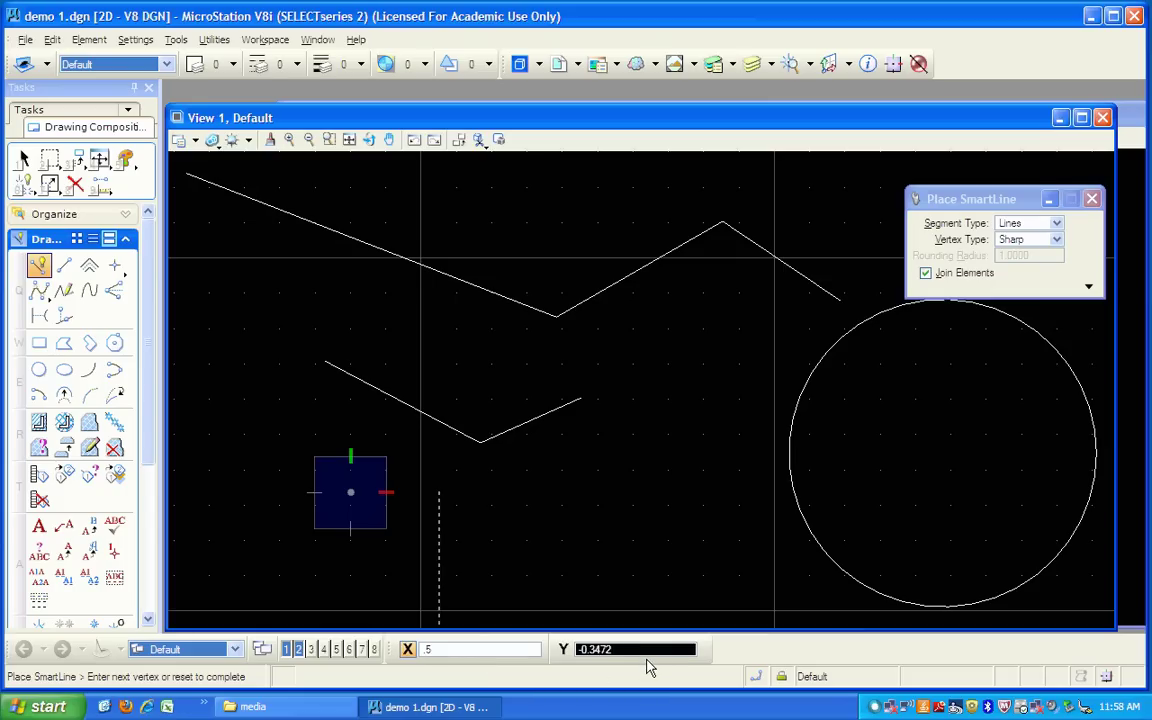
type("-")
type("2")
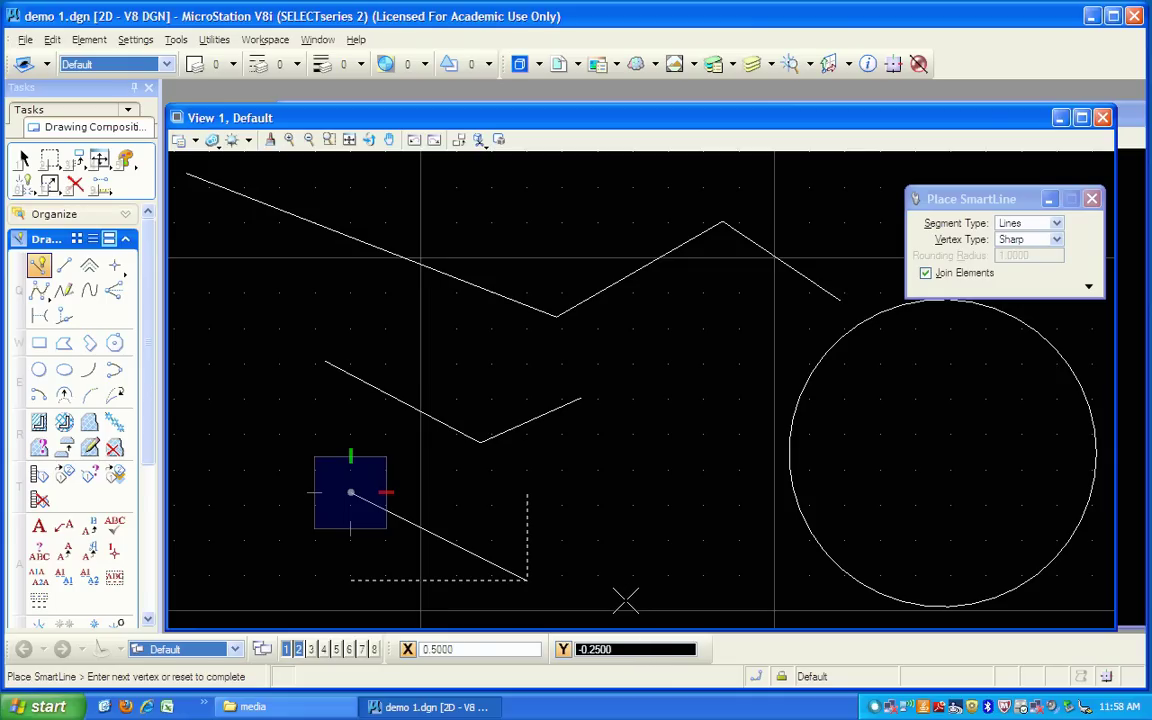
left_click(625, 600)
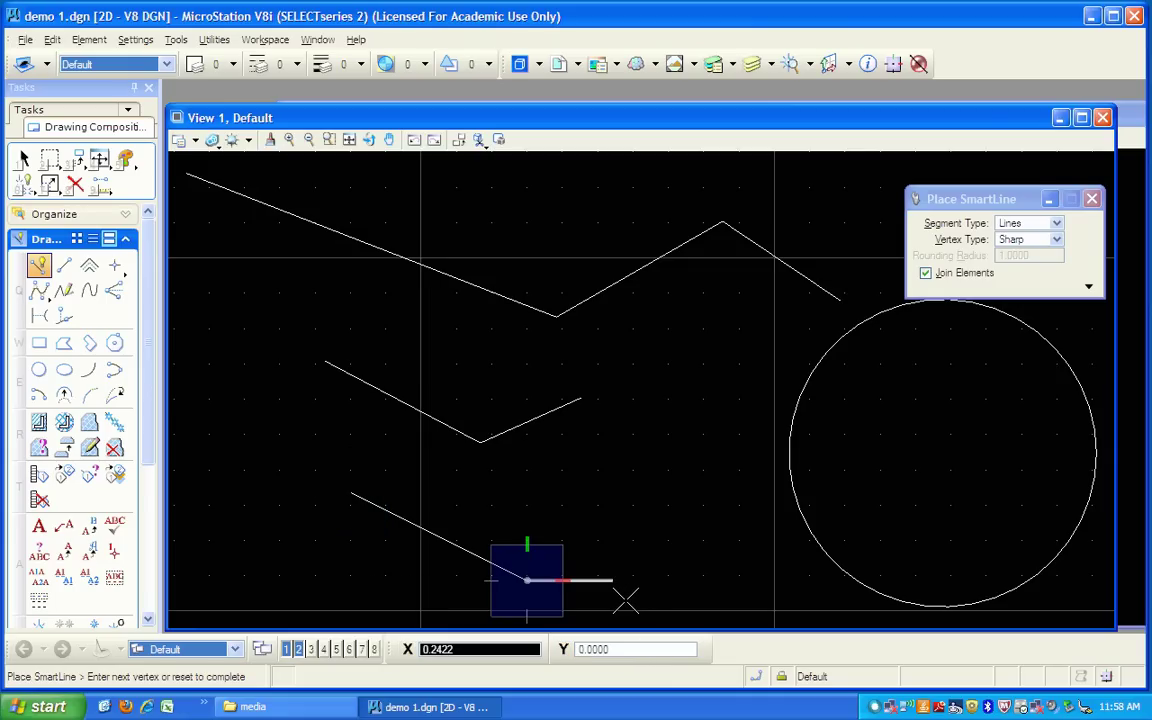
right_click(625, 600)
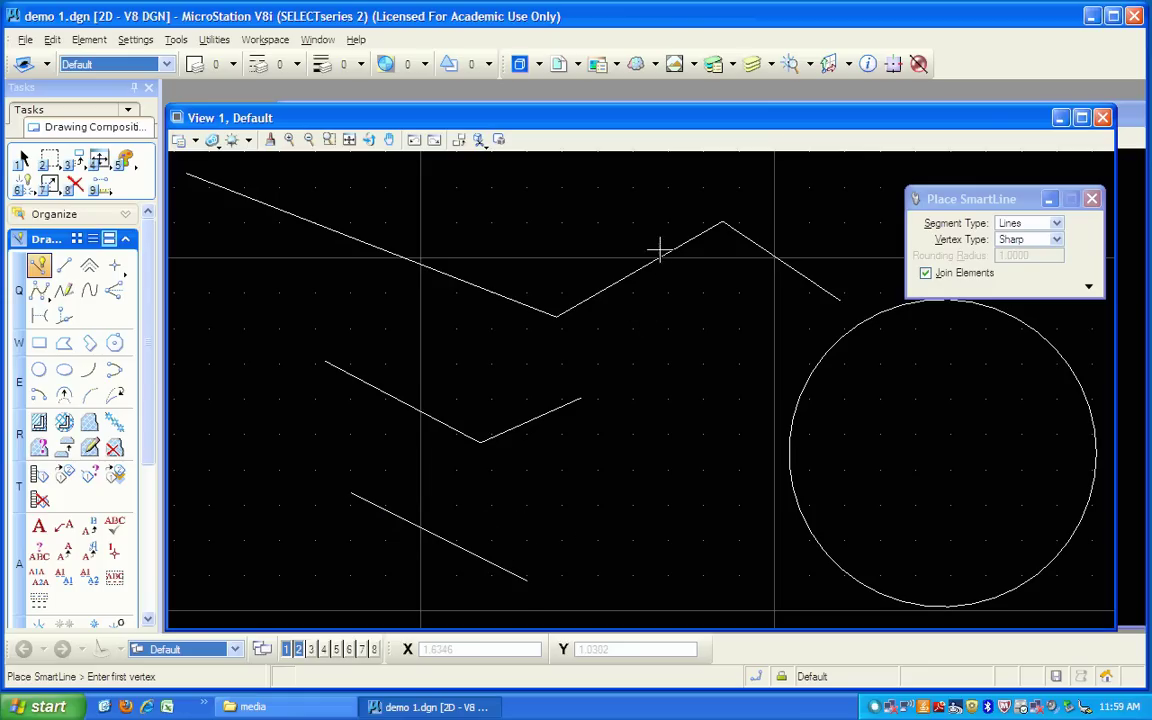
left_click(898, 70)
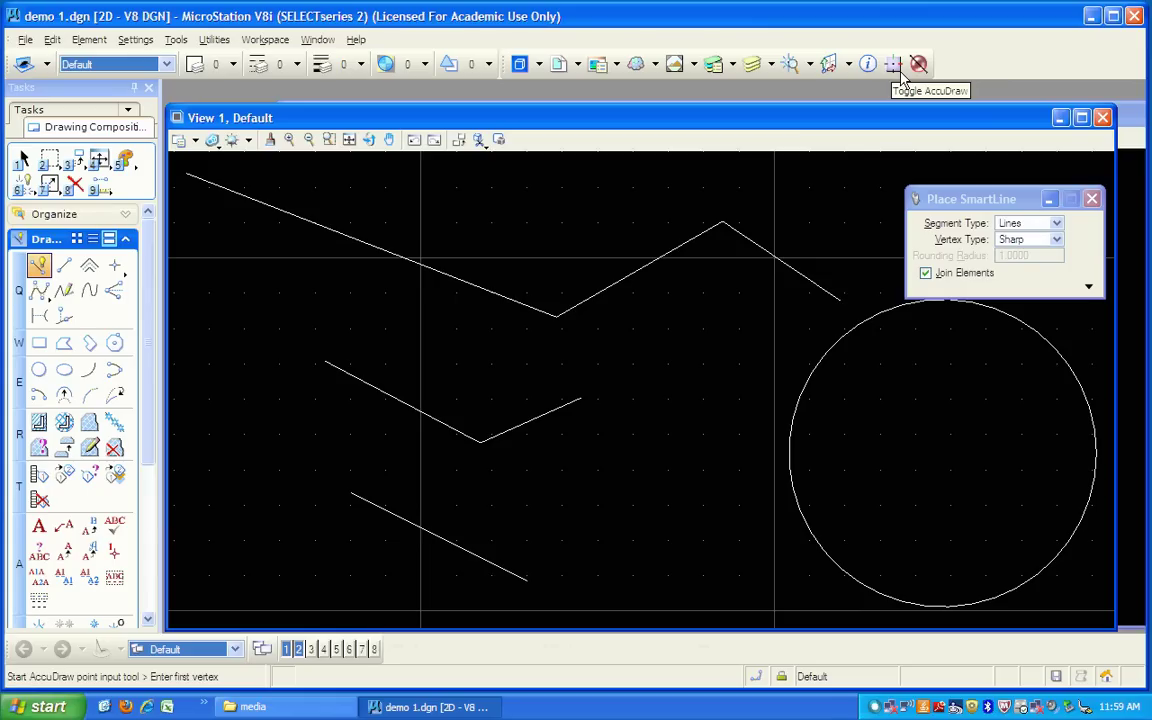
left_click(898, 70)
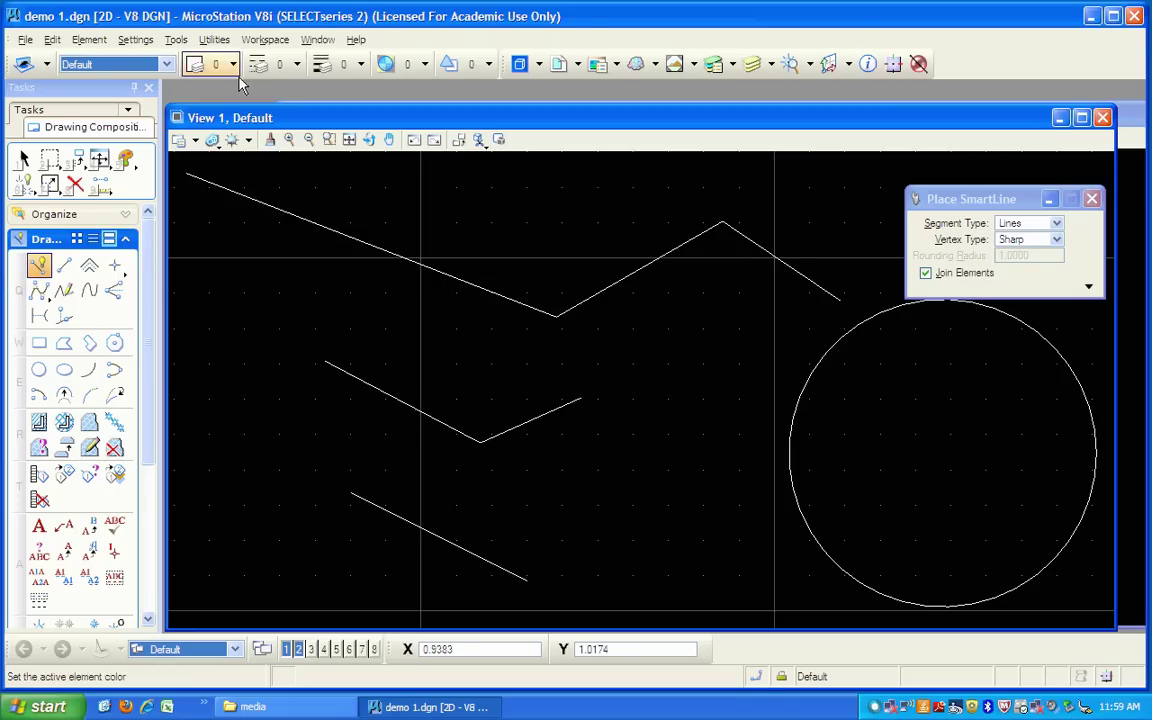
Step: Browse the Settings and Tools menus, then open Workspace > Preferences at the Database category
left_click(146, 46)
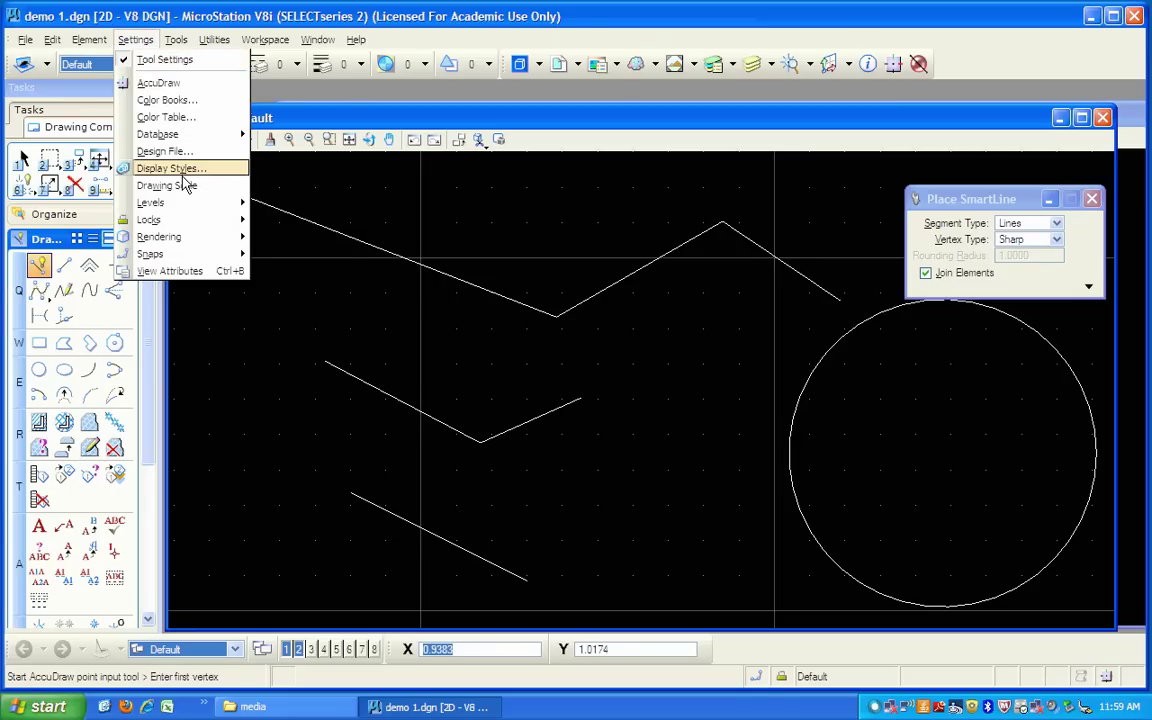
mouse_move(176, 40)
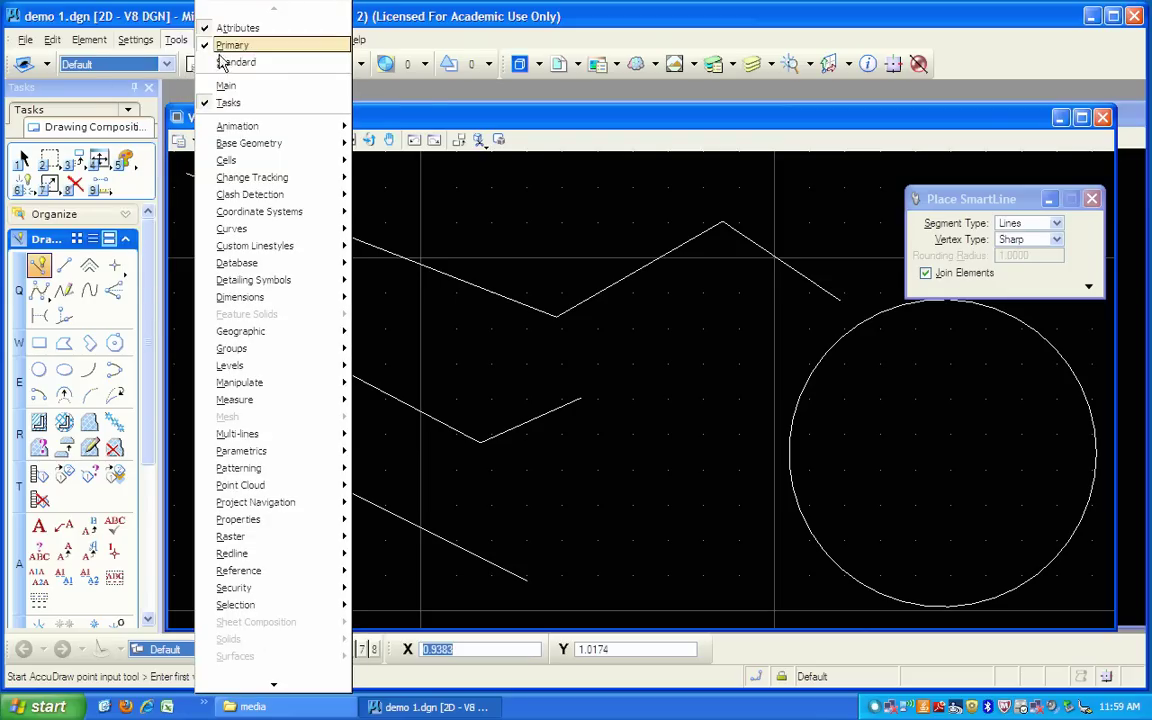
left_click(468, 207)
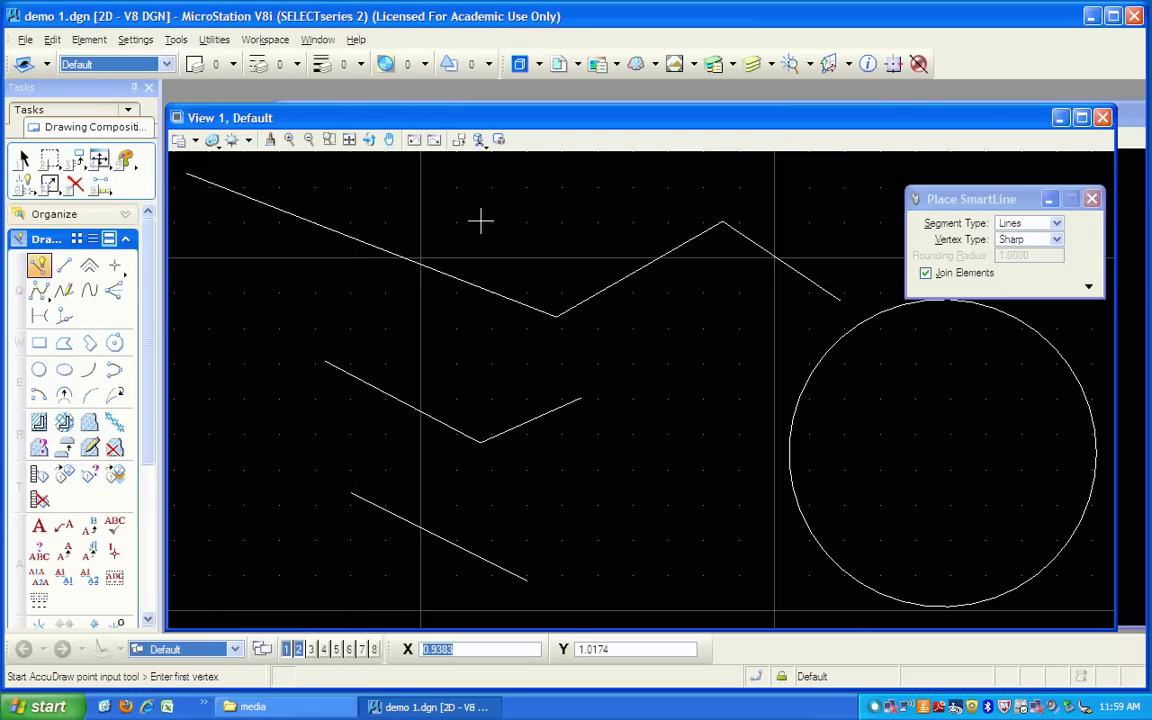
left_click(266, 42)
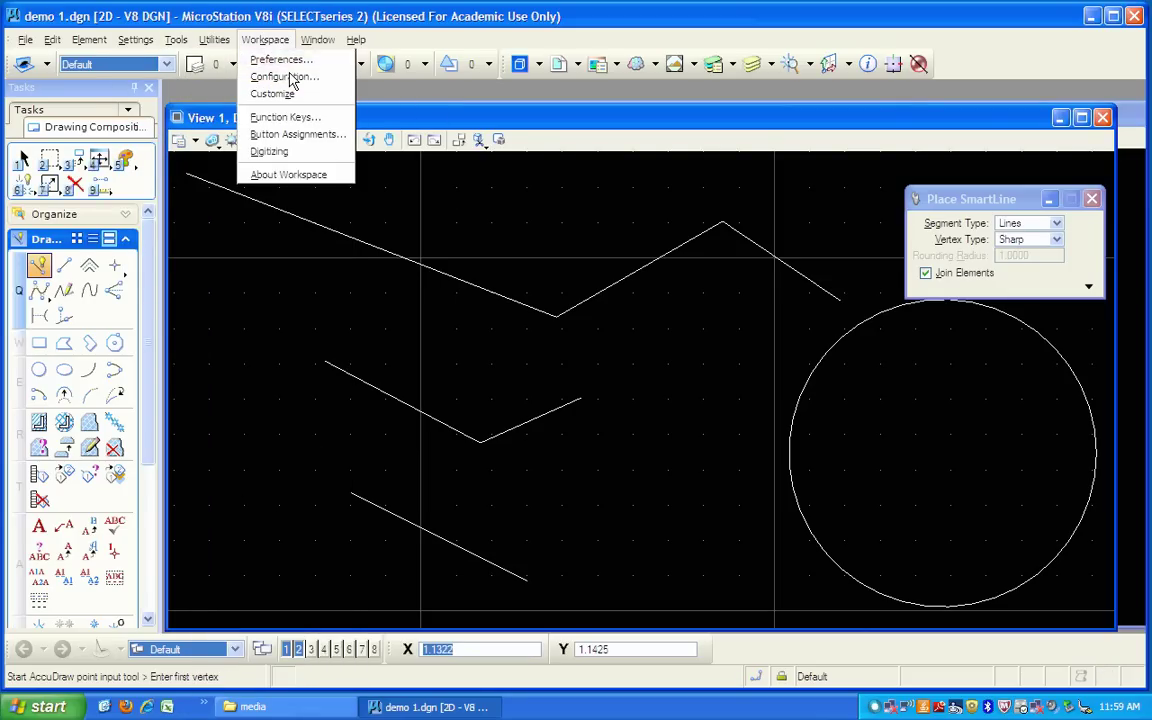
left_click(281, 60)
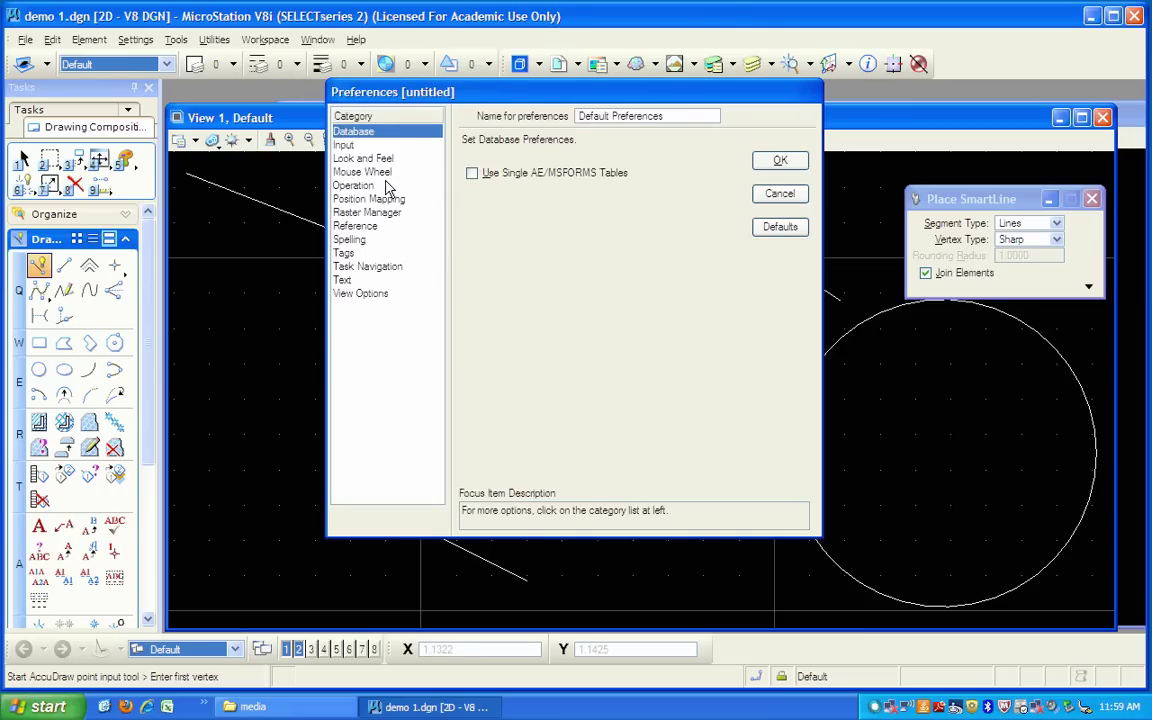
Step: Look over the Mouse Wheel and Operation preference pages, then cancel without changes
left_click(378, 173)
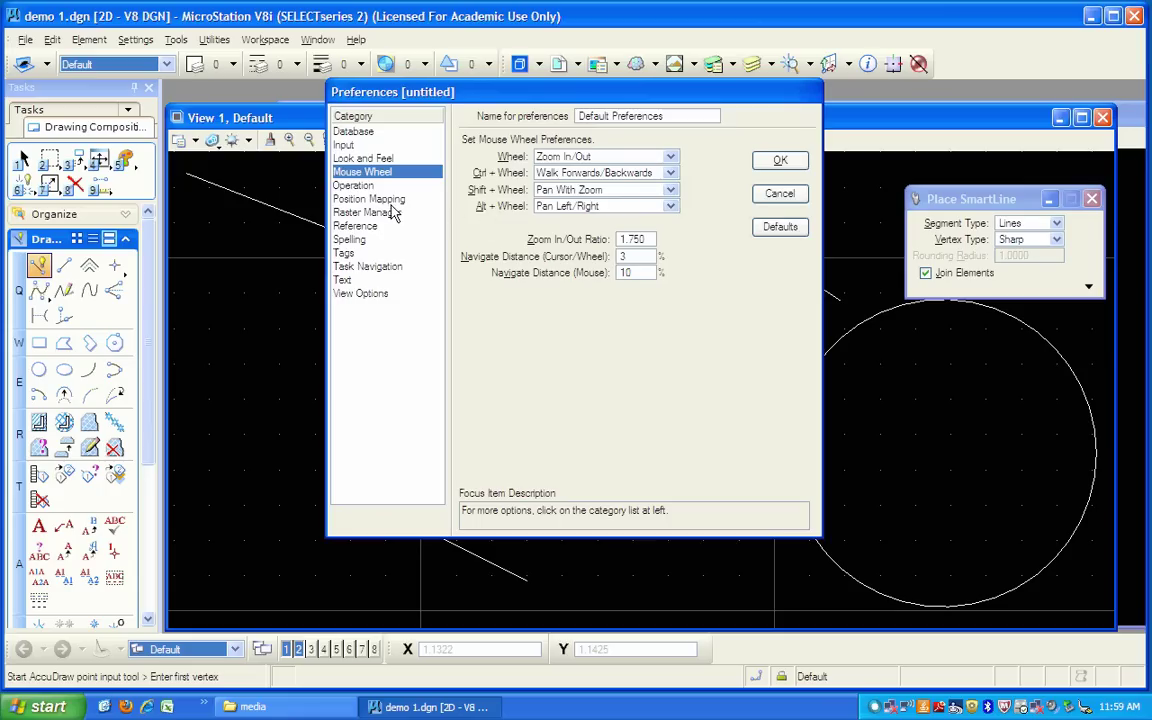
left_click(350, 185)
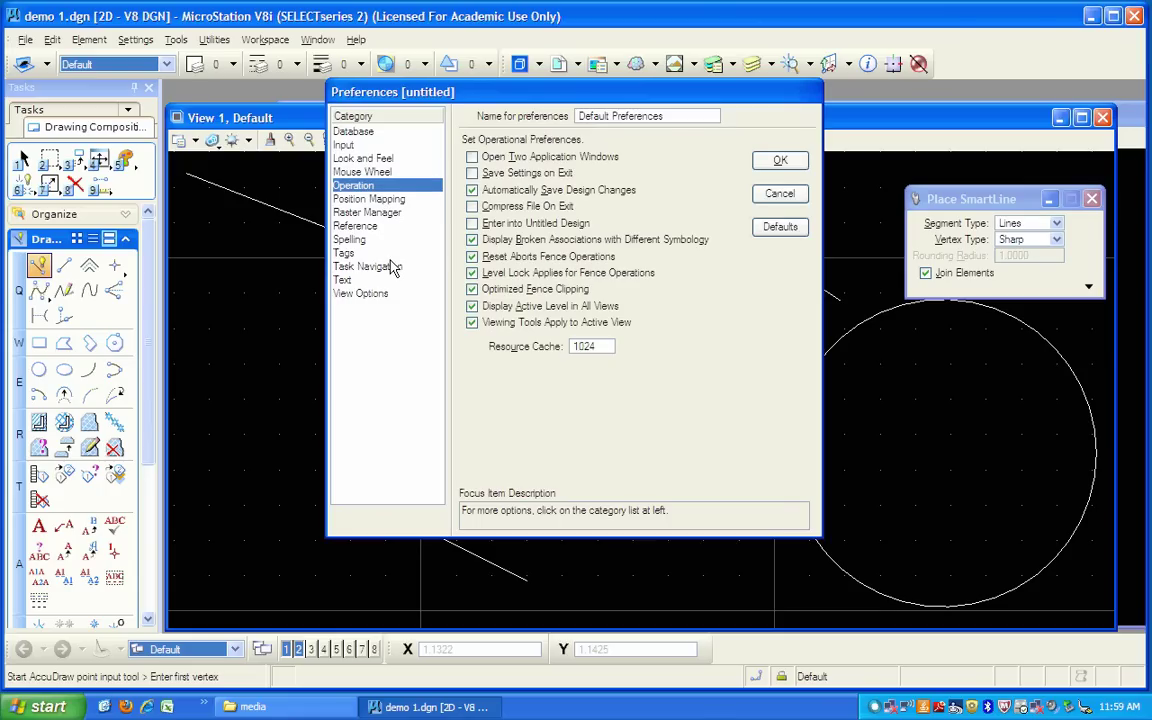
left_click(782, 198)
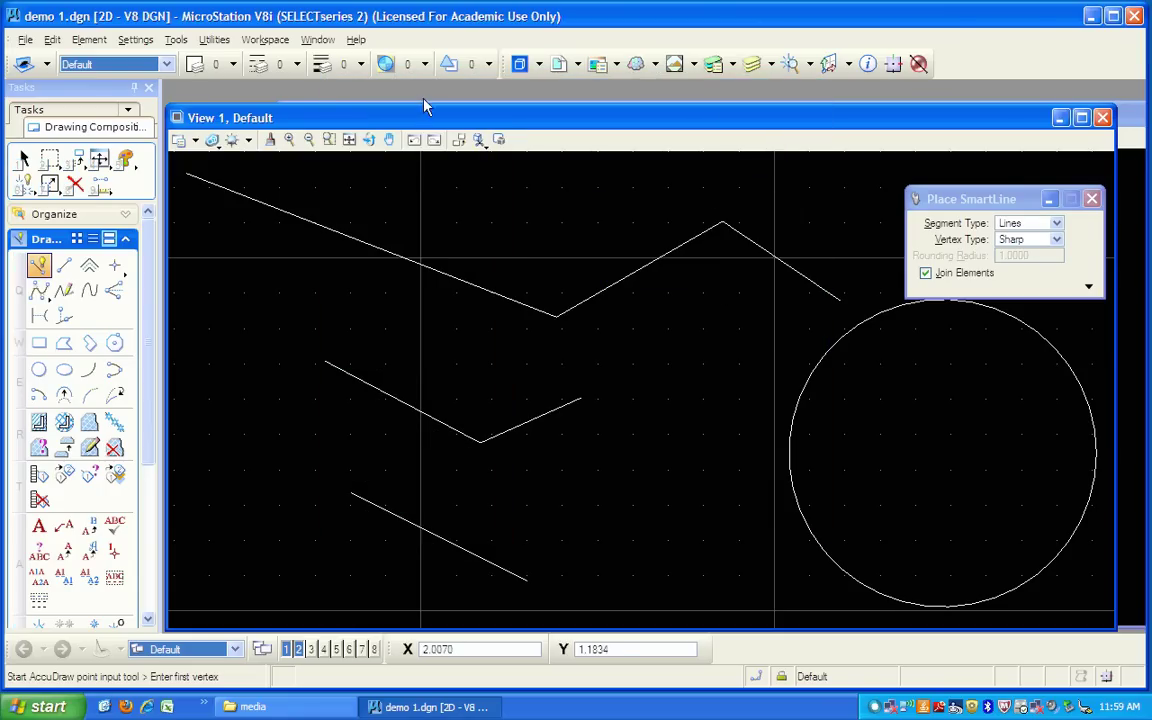